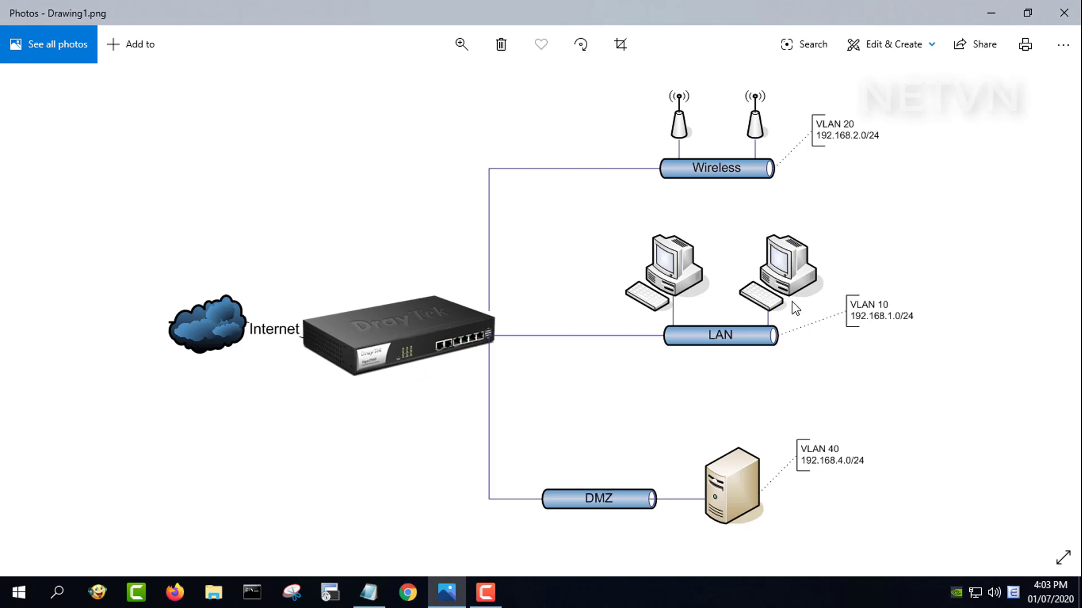
Review the port, VLAN and subnet plan for ports 1, 2 and 4 in the vigor2960.txt notes.
{"action": "left_click", "coordinate": [990, 13]}
{"action": "left_click", "coordinate": [369, 592]}
{"action": "left_click_drag", "start_coordinate": [232, 358], "coordinate": [3, 42]}
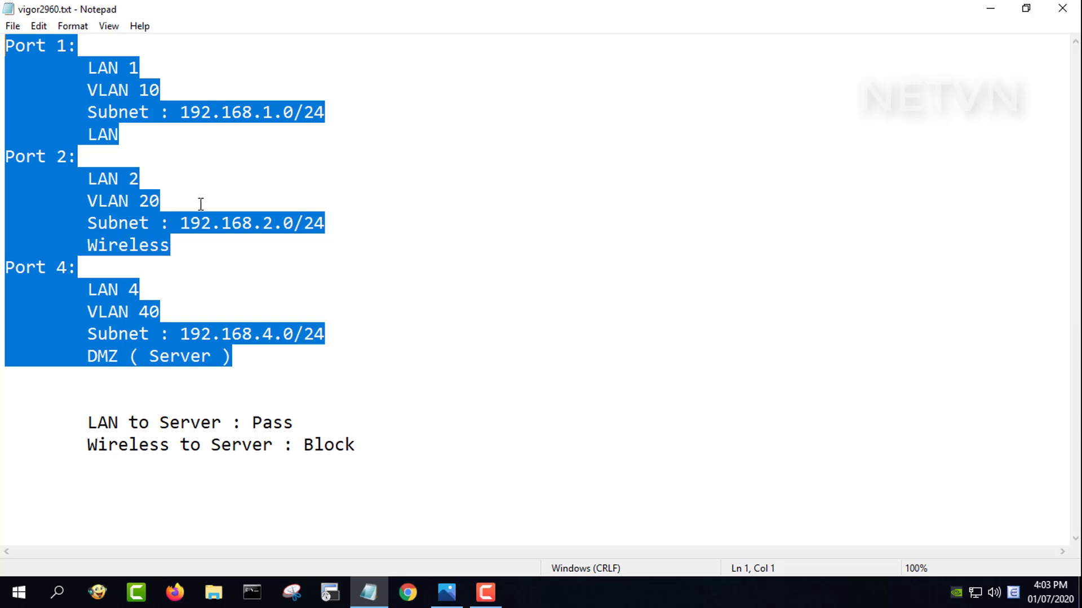
{"action": "left_click", "coordinate": [997, 10]}
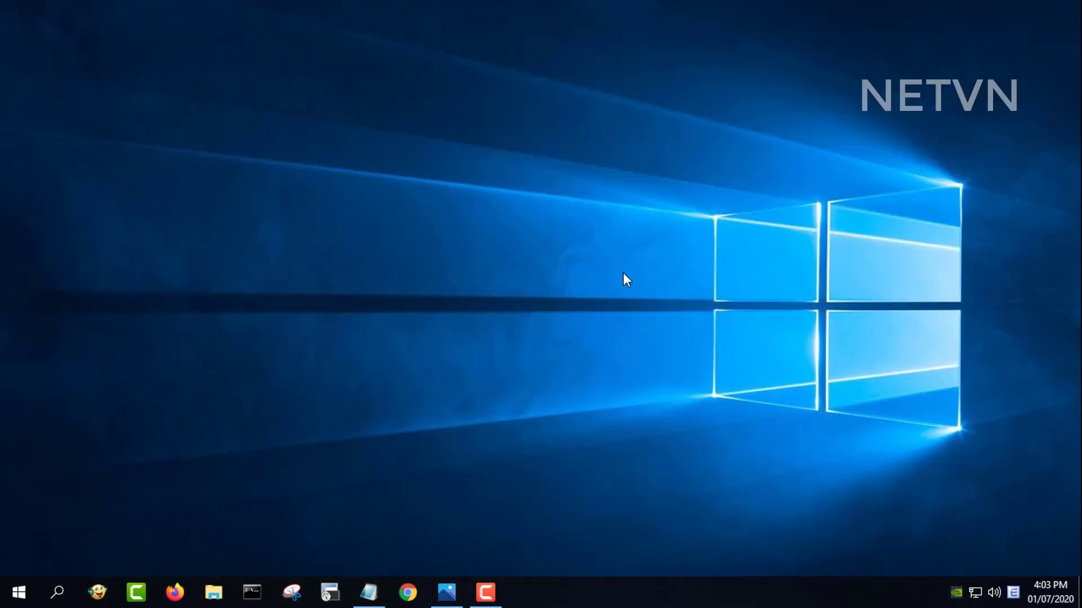
Switch to Chrome, open the router's web interface at 192.168.1.1 and log in.
{"action": "left_click", "coordinate": [408, 591]}
{"action": "left_click", "coordinate": [247, 37]}
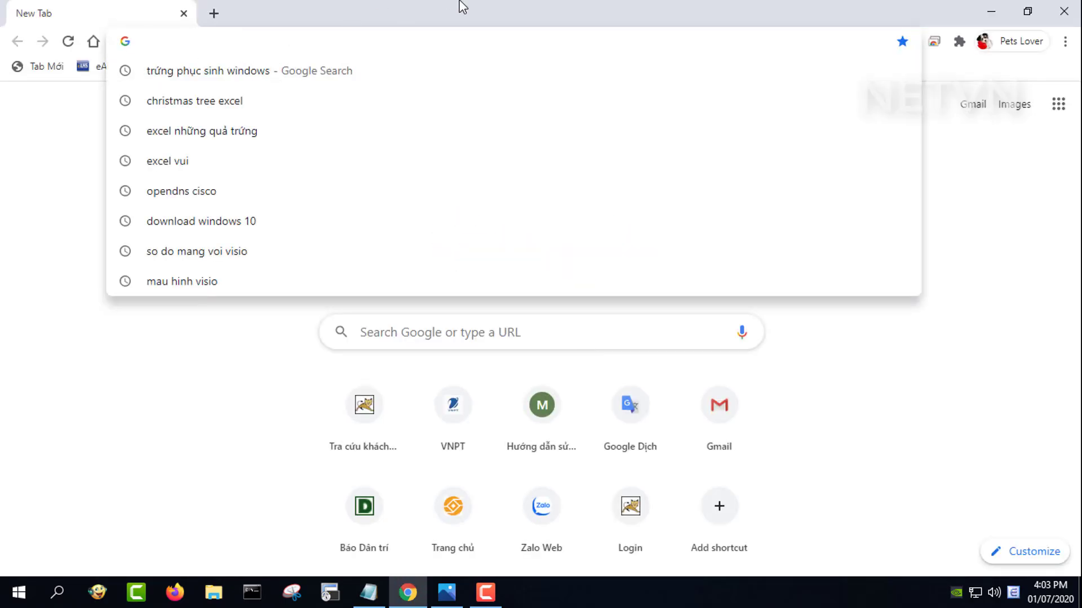
{"action": "type", "text": "192.168.1.1"}
{"action": "key", "text": "Return"}
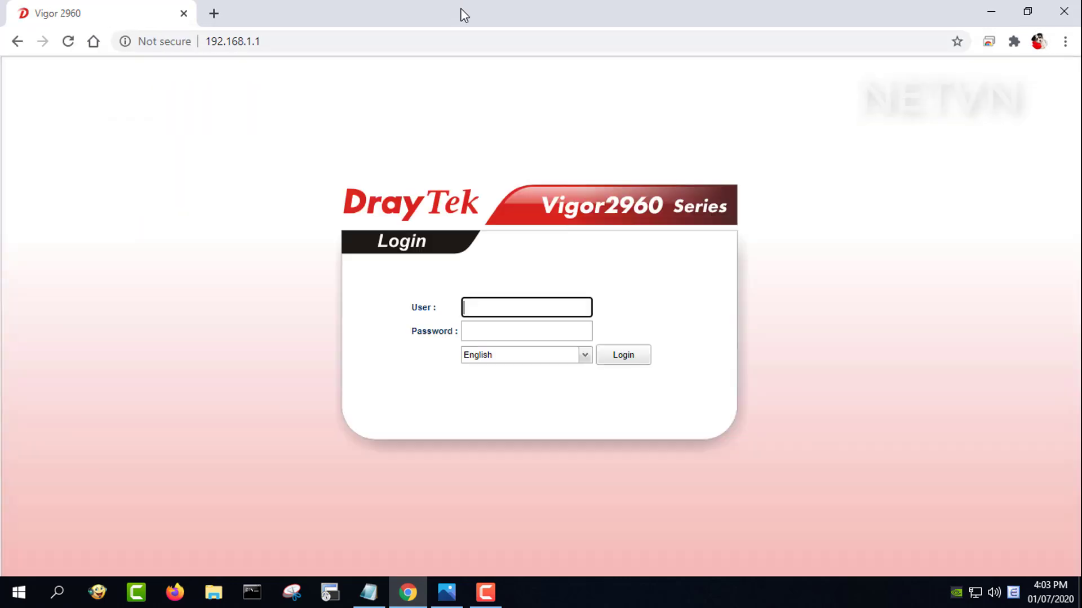
{"action": "left_click", "coordinate": [633, 359]}
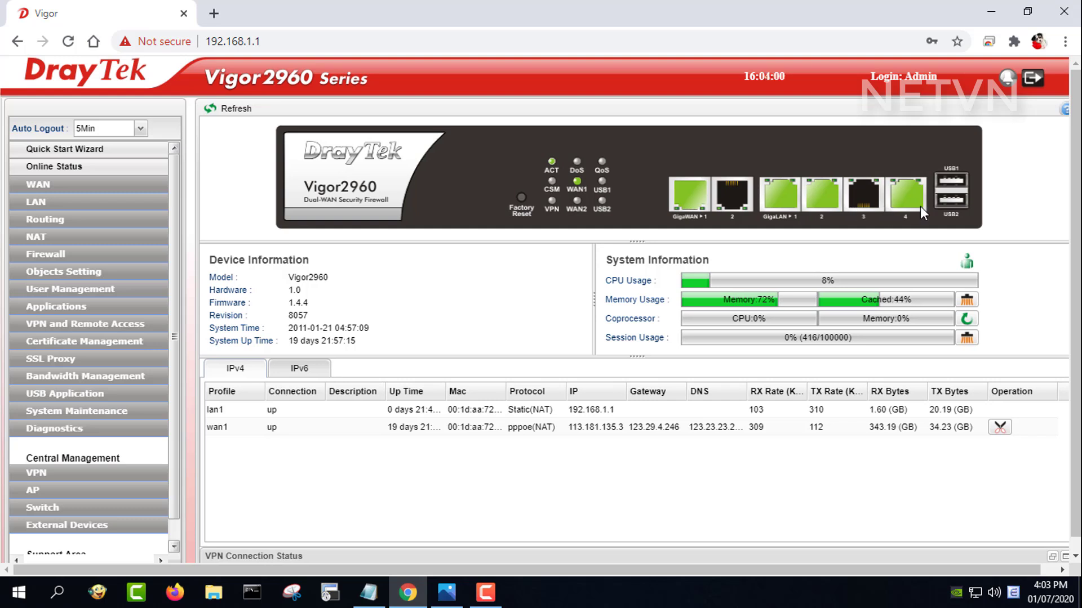
Open VLAN 10 in the LAN switch's 802.1Q VLAN settings for editing and keep only LAN_Port_1 as its member.
{"action": "left_click", "coordinate": [55, 205]}
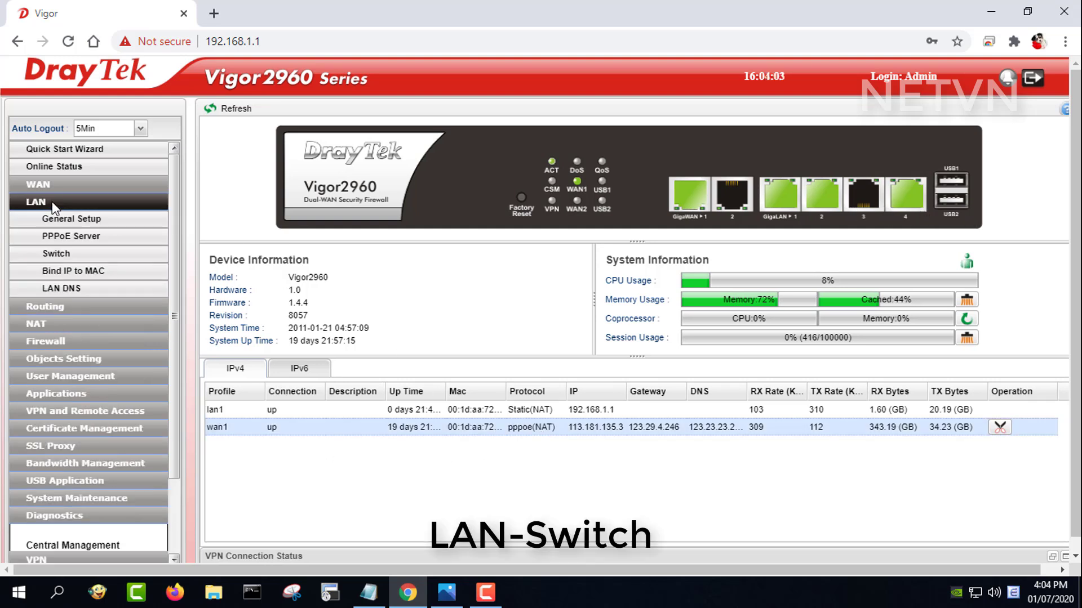
{"action": "left_click", "coordinate": [72, 254]}
{"action": "left_click", "coordinate": [270, 196]}
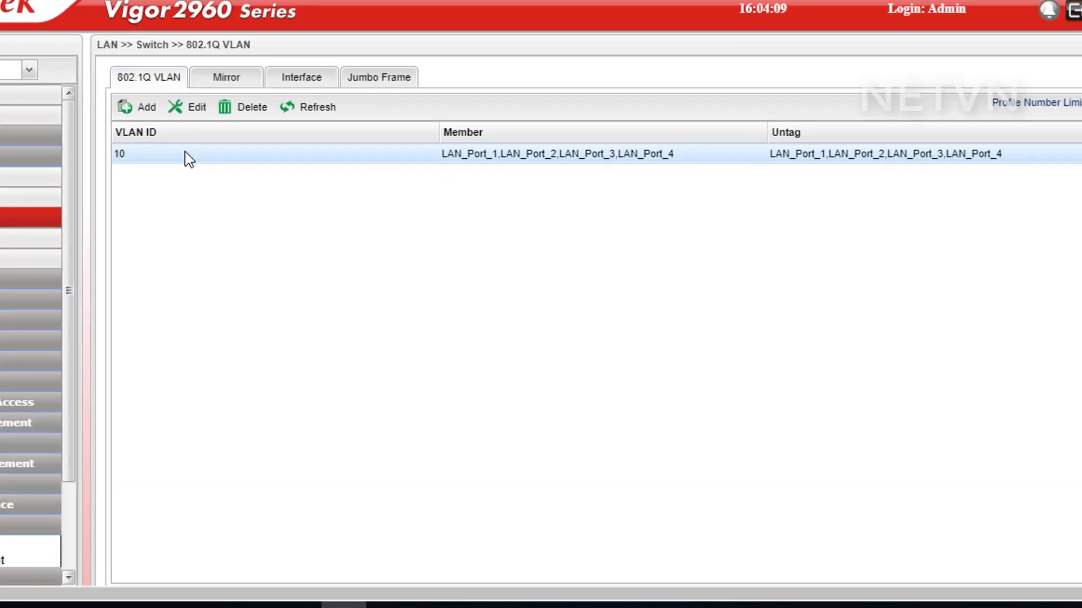
{"action": "left_click", "coordinate": [277, 155]}
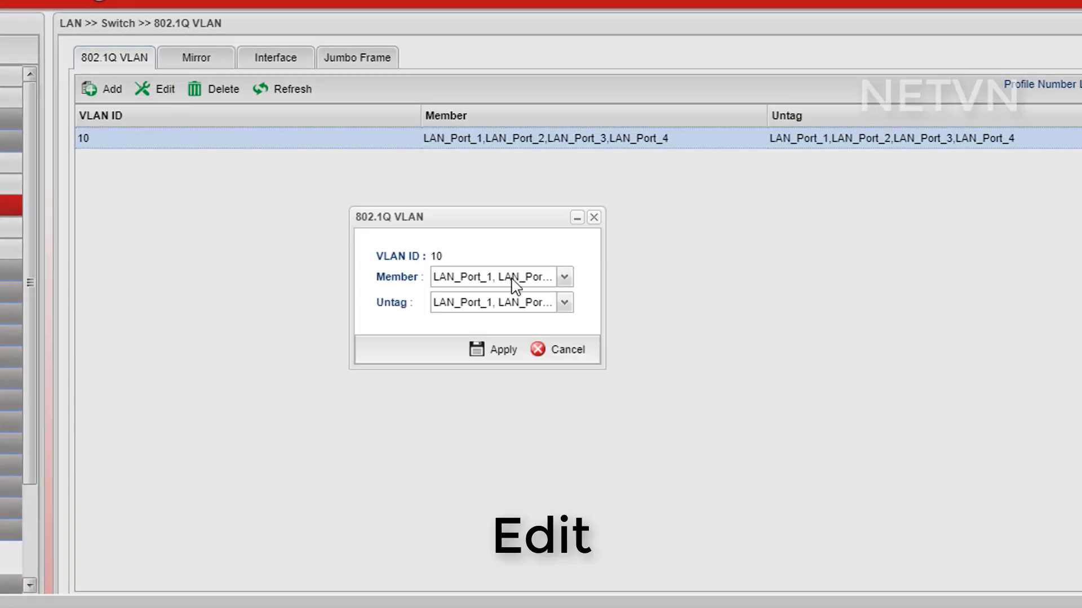
{"action": "left_click", "coordinate": [564, 277]}
{"action": "left_click", "coordinate": [445, 312]}
{"action": "left_click", "coordinate": [445, 328]}
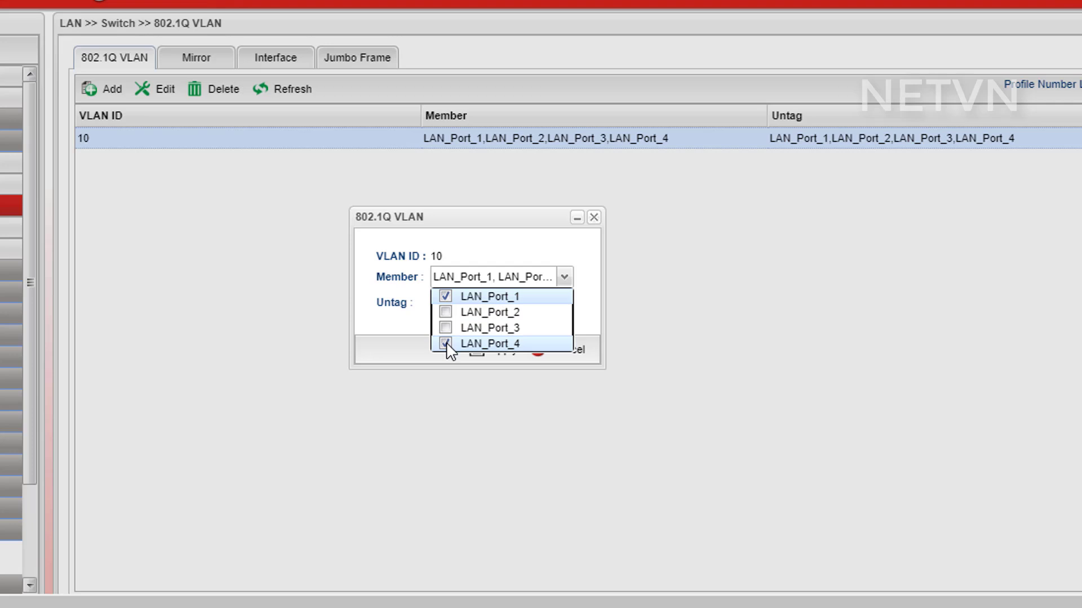
{"action": "left_click", "coordinate": [445, 344]}
{"action": "left_click", "coordinate": [386, 326]}
Restrict VLAN 10's untagged ports to LAN_Port_1 and apply the VLAN's changes.
{"action": "left_click", "coordinate": [564, 303]}
{"action": "left_click", "coordinate": [445, 337]}
{"action": "left_click", "coordinate": [445, 353]}
{"action": "left_click", "coordinate": [445, 369]}
{"action": "left_click", "coordinate": [394, 345]}
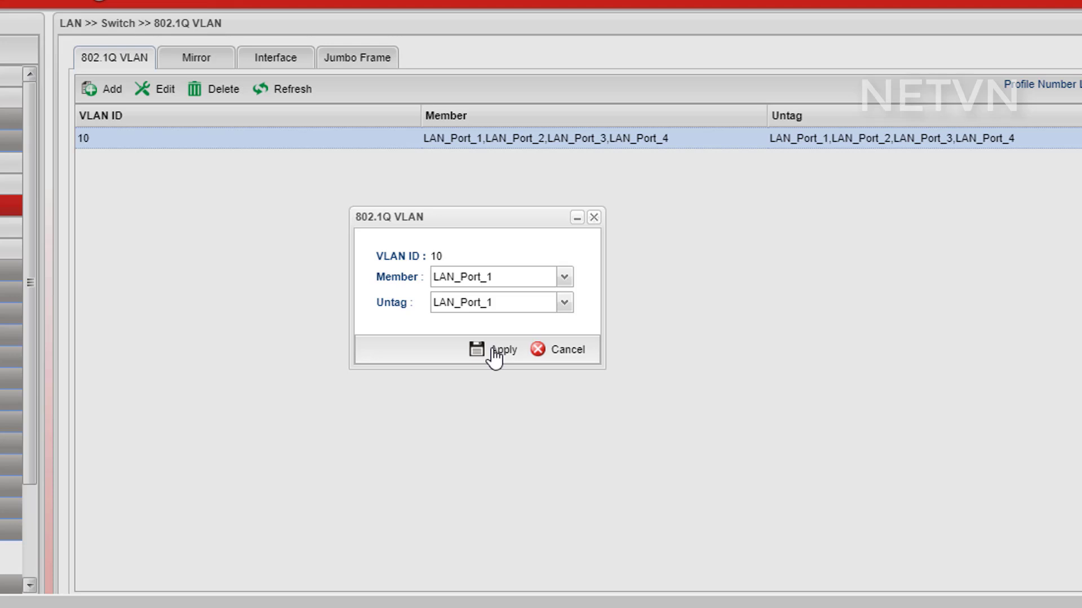
{"action": "left_click", "coordinate": [494, 352]}
Add an 802.1Q VLAN with ID 20, using LAN_Port_2 as both member and untagged port.
{"action": "left_click", "coordinate": [107, 89]}
{"action": "left_click", "coordinate": [466, 256]}
{"action": "type", "text": "20"}
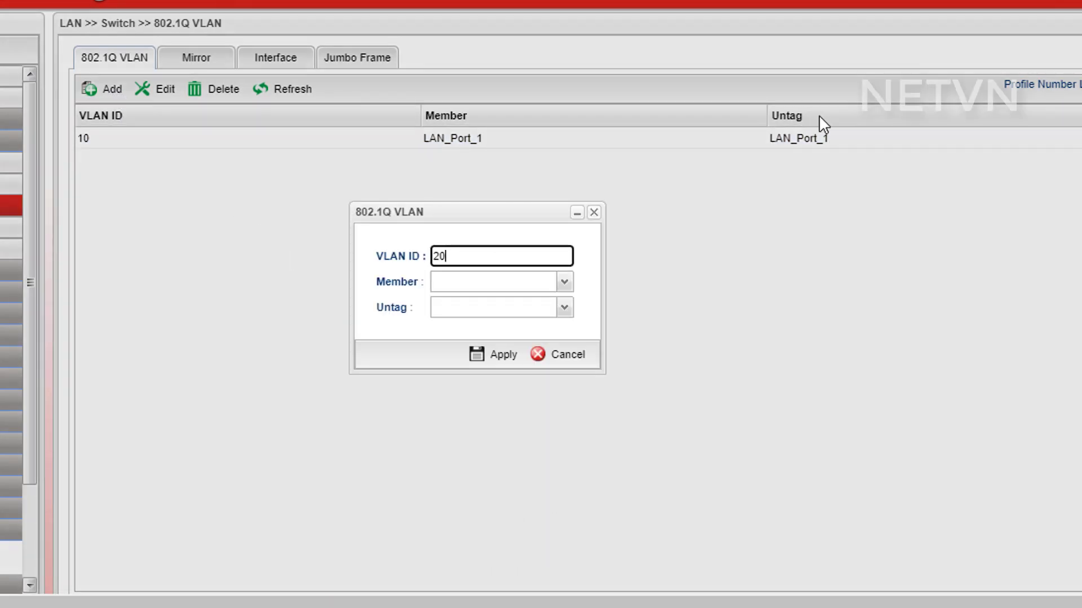
{"action": "left_click", "coordinate": [563, 283]}
{"action": "left_click", "coordinate": [445, 316]}
{"action": "left_click", "coordinate": [394, 333]}
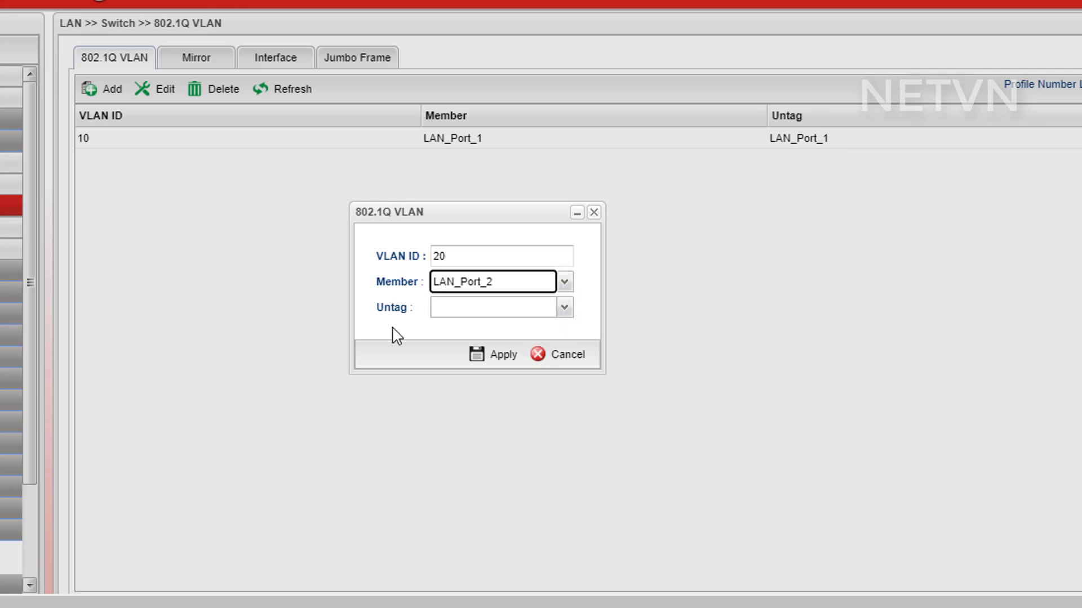
{"action": "left_click", "coordinate": [564, 308]}
{"action": "left_click", "coordinate": [445, 341]}
{"action": "left_click", "coordinate": [406, 352]}
{"action": "left_click", "coordinate": [505, 355]}
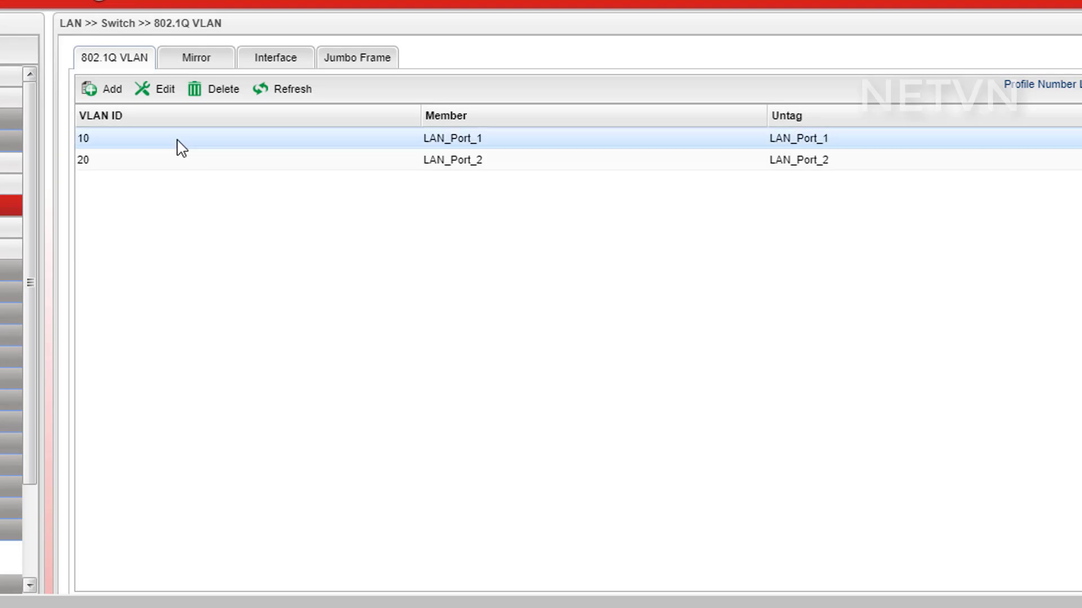
Add an 802.1Q VLAN with ID 40, using LAN_Port_4 as both member and untagged port.
{"action": "left_click", "coordinate": [113, 91]}
{"action": "left_click", "coordinate": [469, 249]}
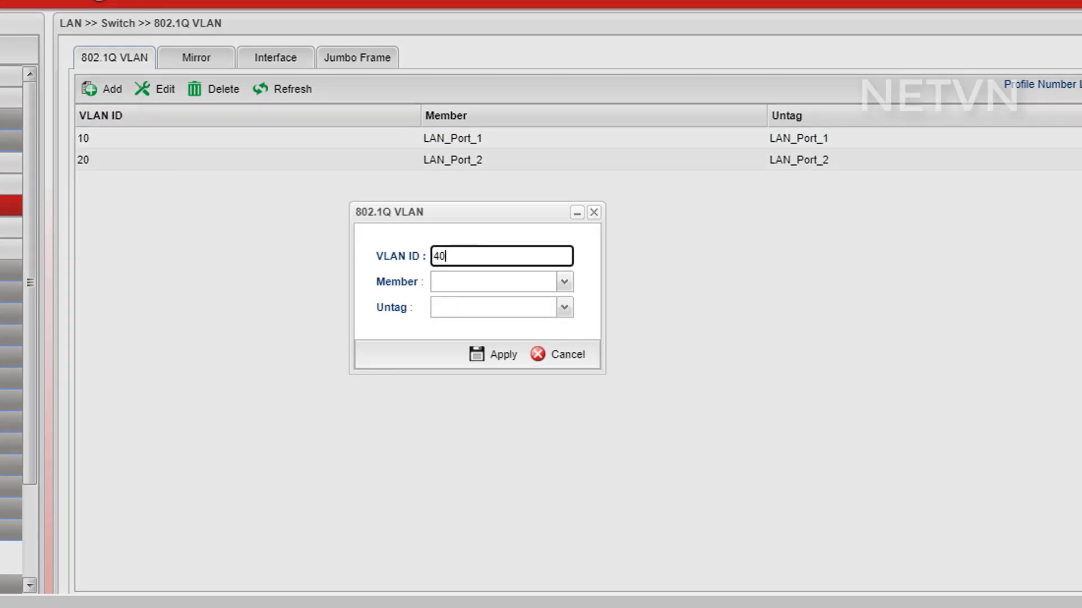
{"action": "left_click", "coordinate": [564, 282]}
{"action": "left_click", "coordinate": [445, 349]}
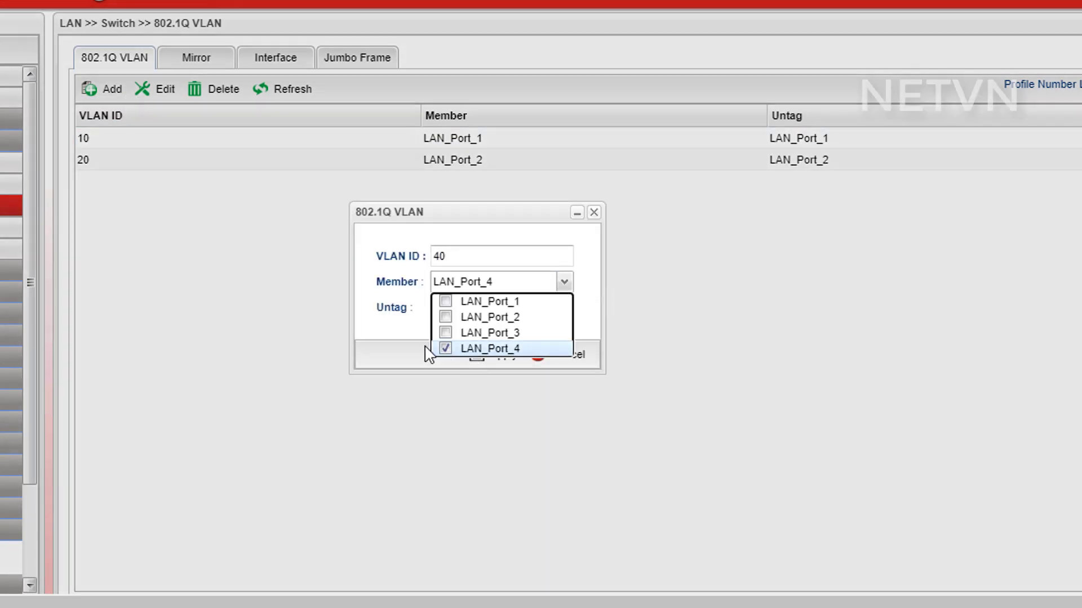
{"action": "left_click", "coordinate": [541, 310]}
{"action": "left_click", "coordinate": [445, 374]}
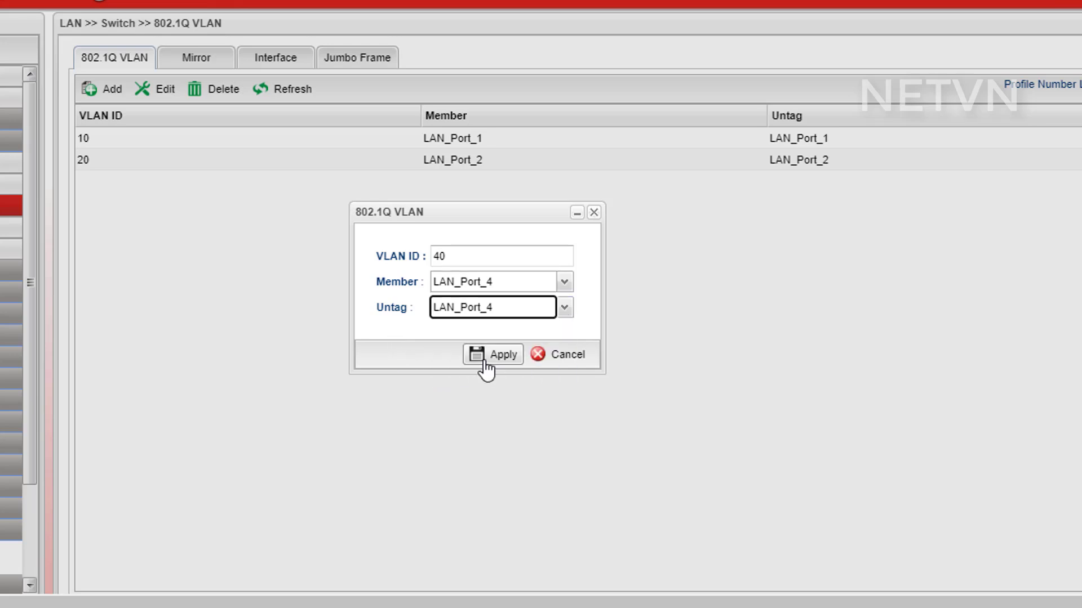
{"action": "left_click", "coordinate": [482, 366]}
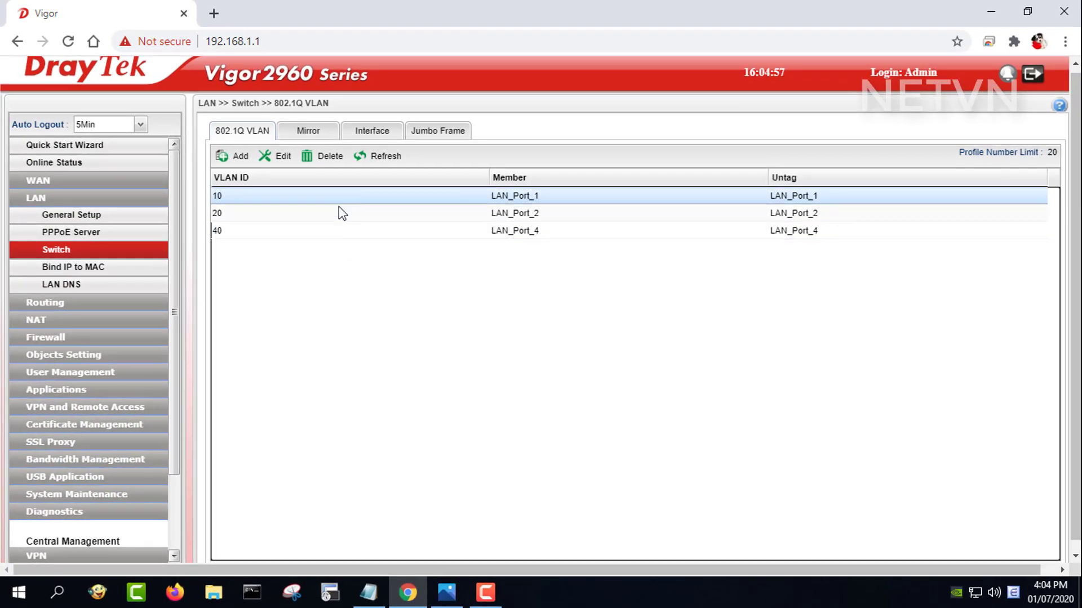
{"action": "left_click", "coordinate": [333, 229]}
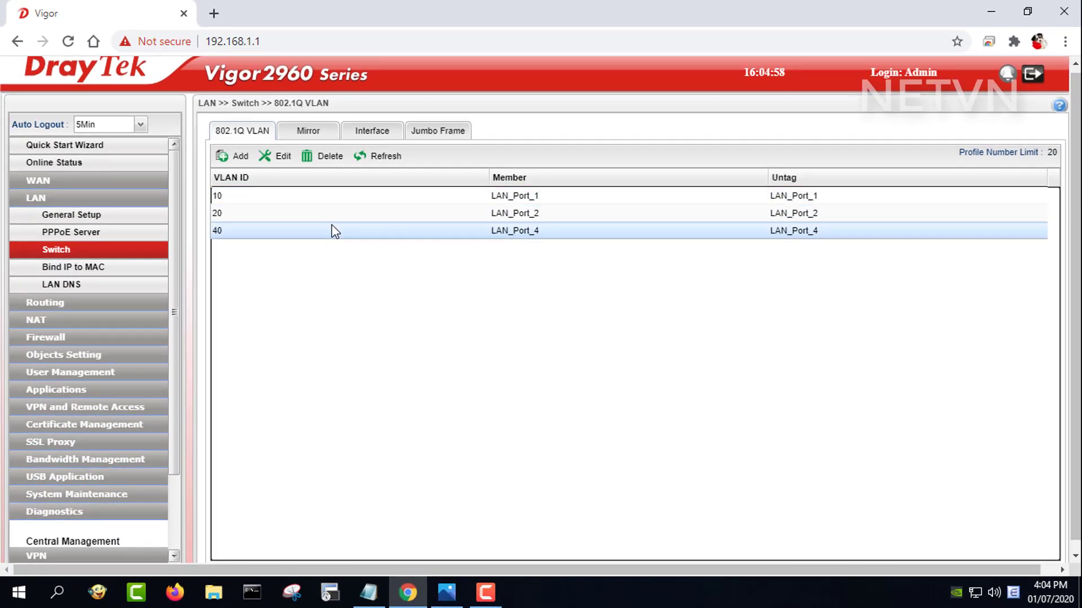
Start a new LAN General Setup profile named LAN2, enabled, with description WiFi and VLAN ID 20.
{"action": "left_click", "coordinate": [101, 222]}
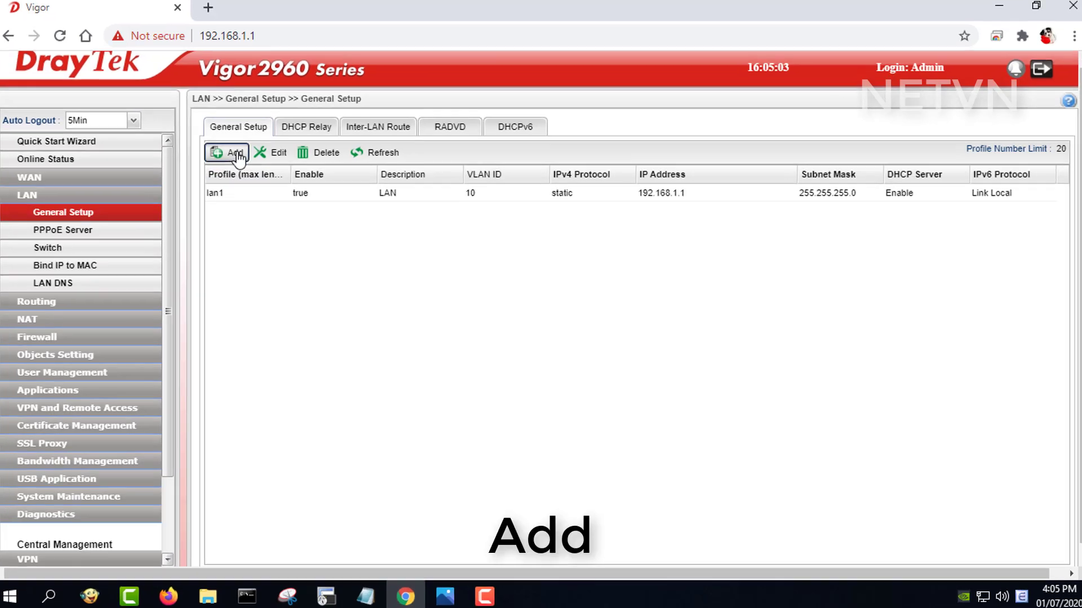
{"action": "left_click", "coordinate": [240, 157]}
{"action": "left_click", "coordinate": [430, 126]}
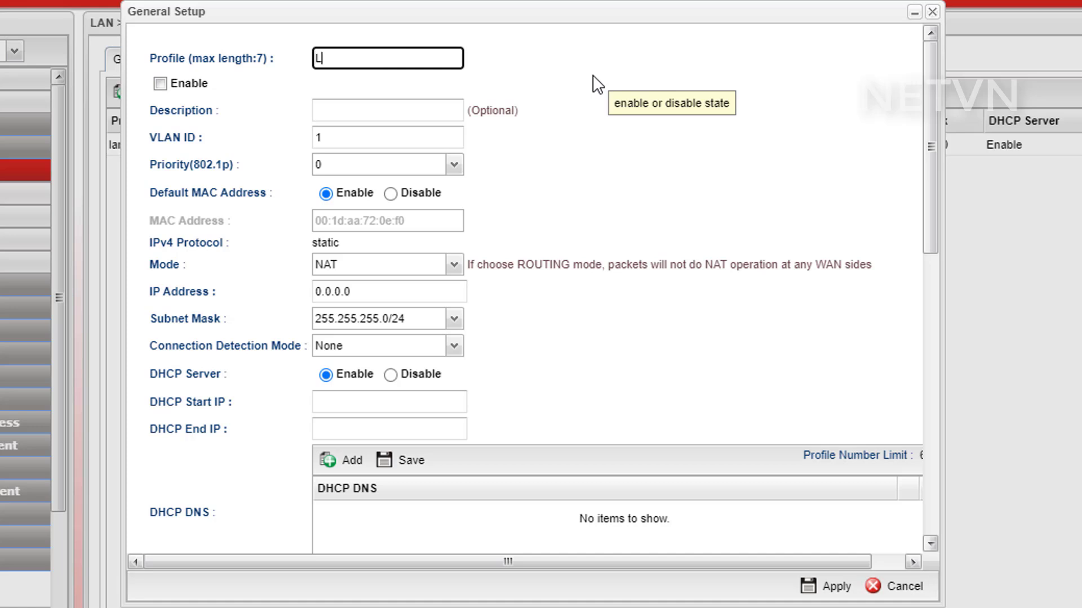
{"action": "left_click", "coordinate": [160, 83]}
{"action": "left_click", "coordinate": [367, 110]}
{"action": "type", "text": "WiF"}
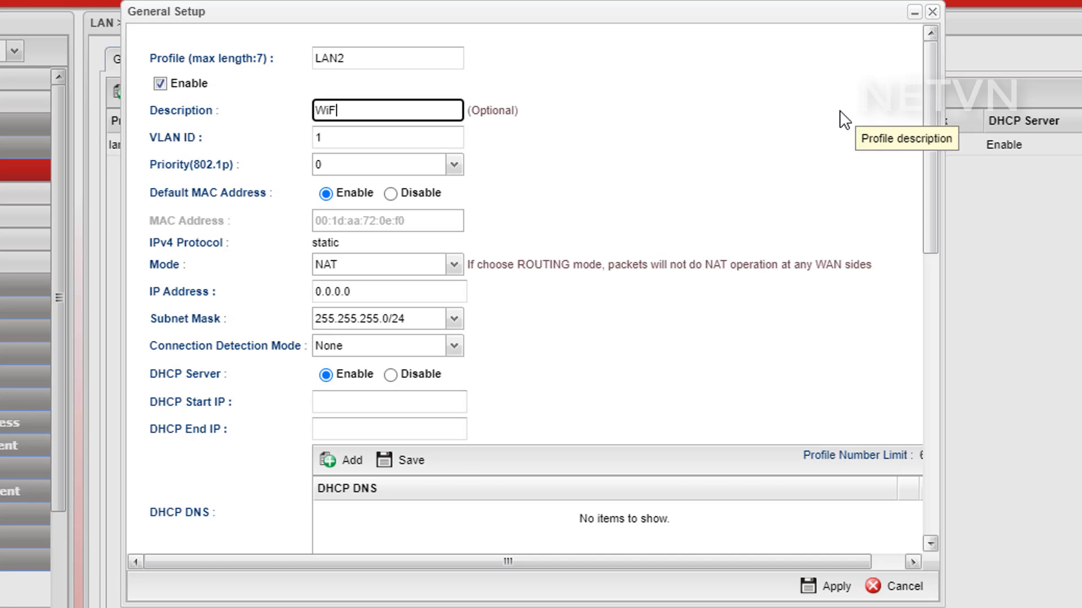
{"action": "type", "text": "i"}
{"action": "key", "text": "Tab"}
{"action": "type", "text": "20"}
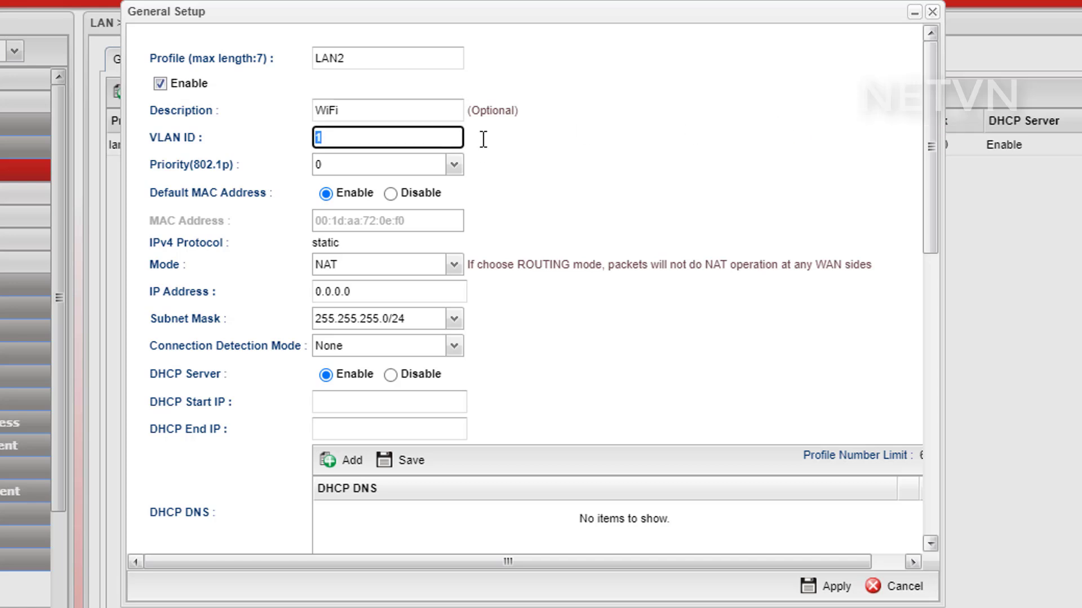
Set the LAN2 profile's IP address to 192.168.2.1.
{"action": "key", "text": "Tab"}
{"action": "key", "text": "Tab"}
{"action": "key", "text": "Tab"}
{"action": "key", "text": "Tab"}
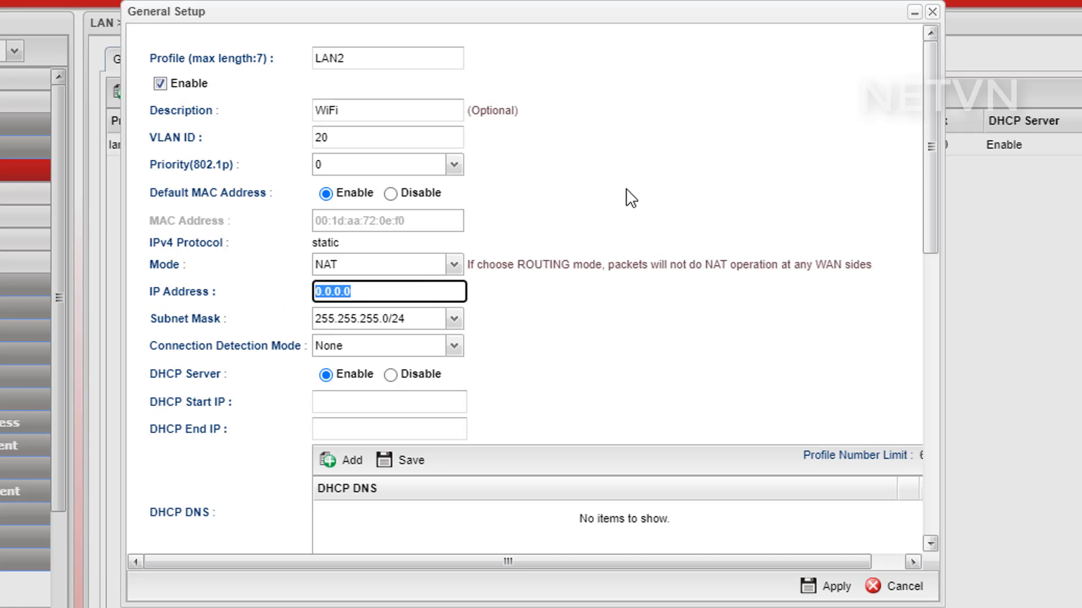
{"action": "type", "text": "192.168.2"}
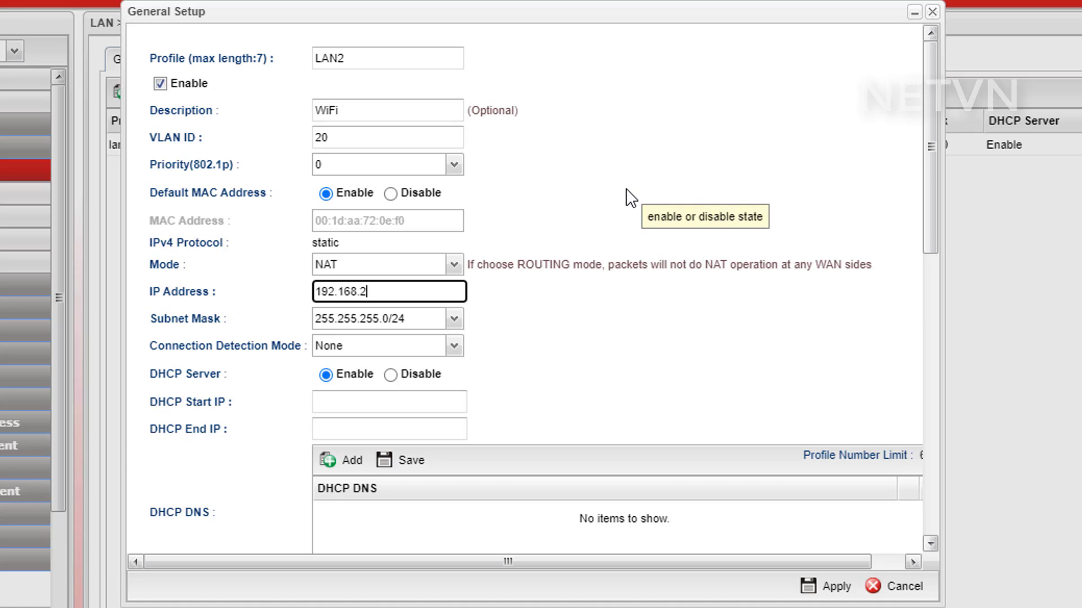
{"action": "type", "text": ".1"}
{"action": "key", "text": "Tab"}
{"action": "key", "text": "Tab"}
{"action": "key", "text": "Tab"}
{"action": "key", "text": "Tab"}
Check the LAN2 profile's name, description, VLAN ID, IP address and DHCP range, and apply the profile.
{"action": "left_click", "coordinate": [389, 59]}
{"action": "left_click", "coordinate": [398, 111]}
{"action": "left_click", "coordinate": [396, 137]}
{"action": "left_click", "coordinate": [430, 290]}
{"action": "left_click", "coordinate": [442, 409]}
{"action": "left_click", "coordinate": [436, 432]}
{"action": "left_click", "coordinate": [825, 588]}
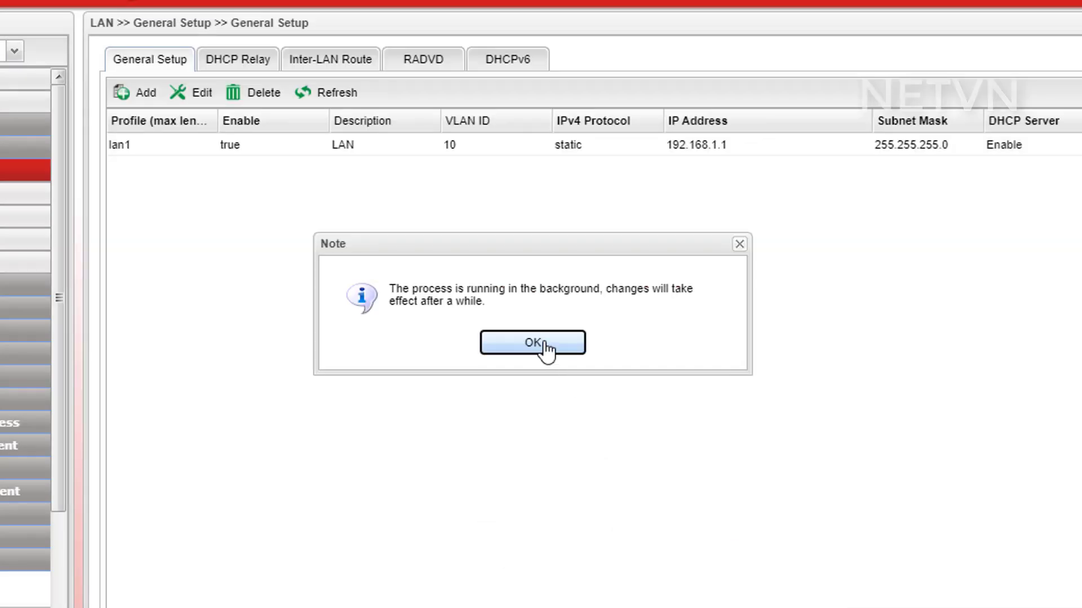
{"action": "left_click", "coordinate": [547, 344]}
Start another LAN profile named LAN4, enabled, with description DMZ and VLAN ID 40.
{"action": "left_click", "coordinate": [155, 93]}
{"action": "left_click", "coordinate": [363, 59]}
{"action": "type", "text": "LAN4"}
{"action": "left_click", "coordinate": [174, 84]}
{"action": "left_click", "coordinate": [328, 111]}
{"action": "type", "text": "DMZ"}
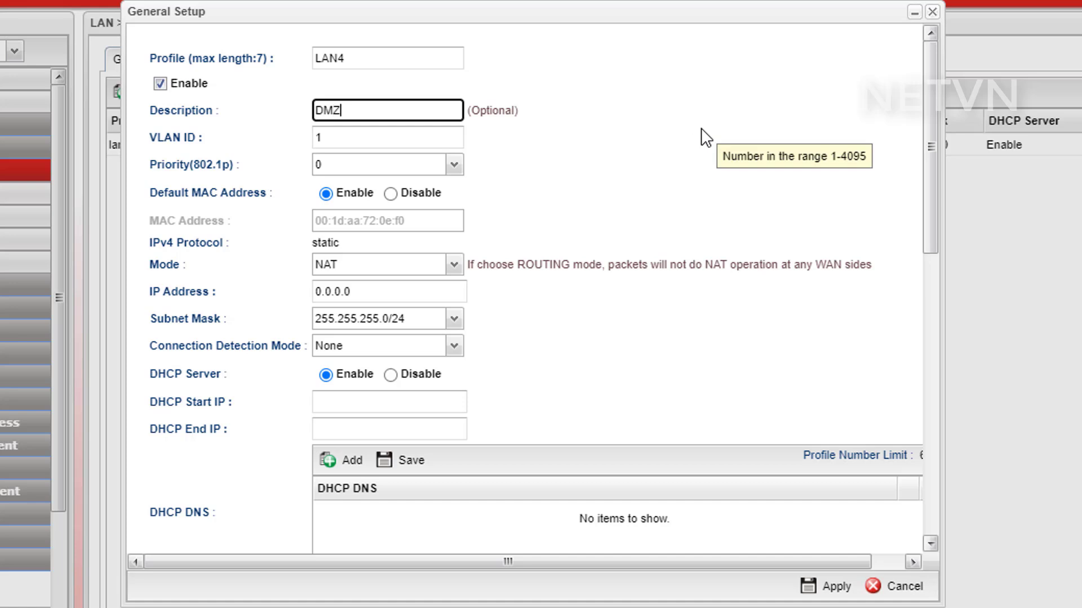
{"action": "left_click", "coordinate": [376, 137]}
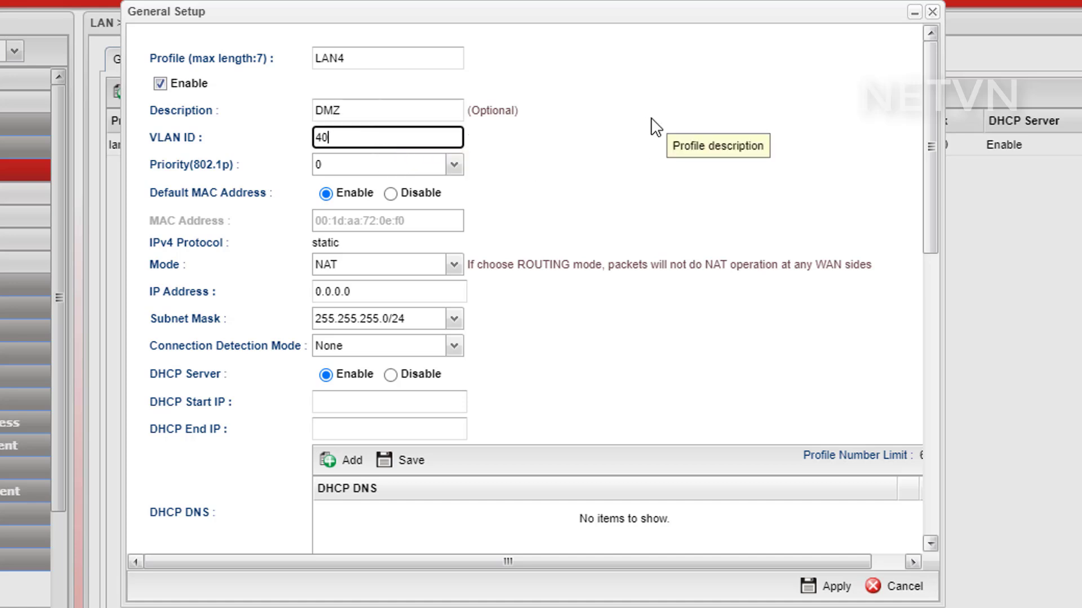
Set the LAN4 profile's IP address to 192.168.4.1, apply the profile and refresh the profile list.
{"action": "left_click", "coordinate": [397, 295]}
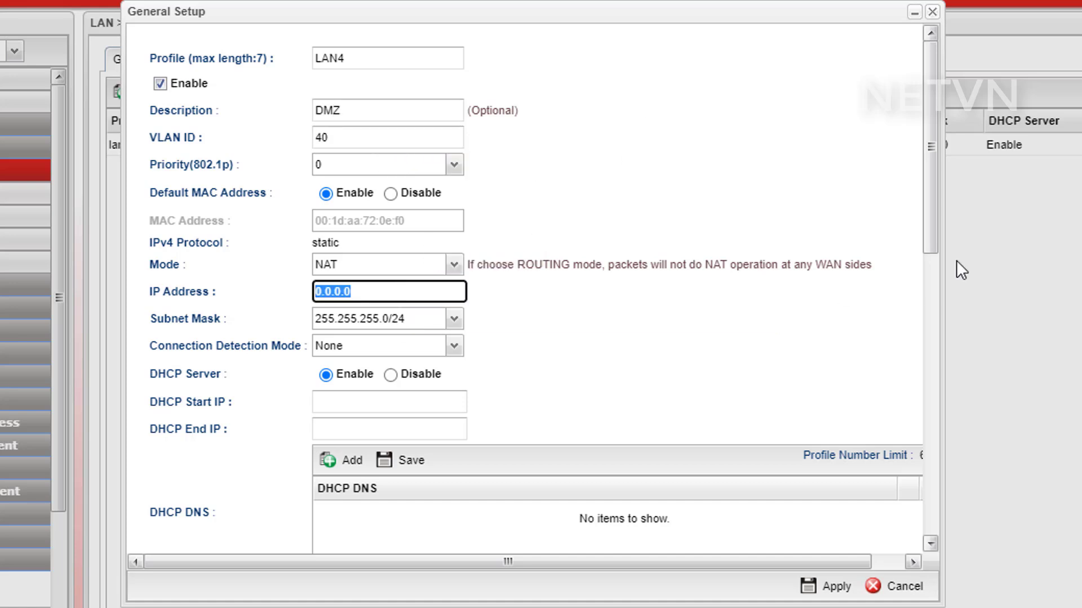
{"action": "type", "text": "192.168.4."}
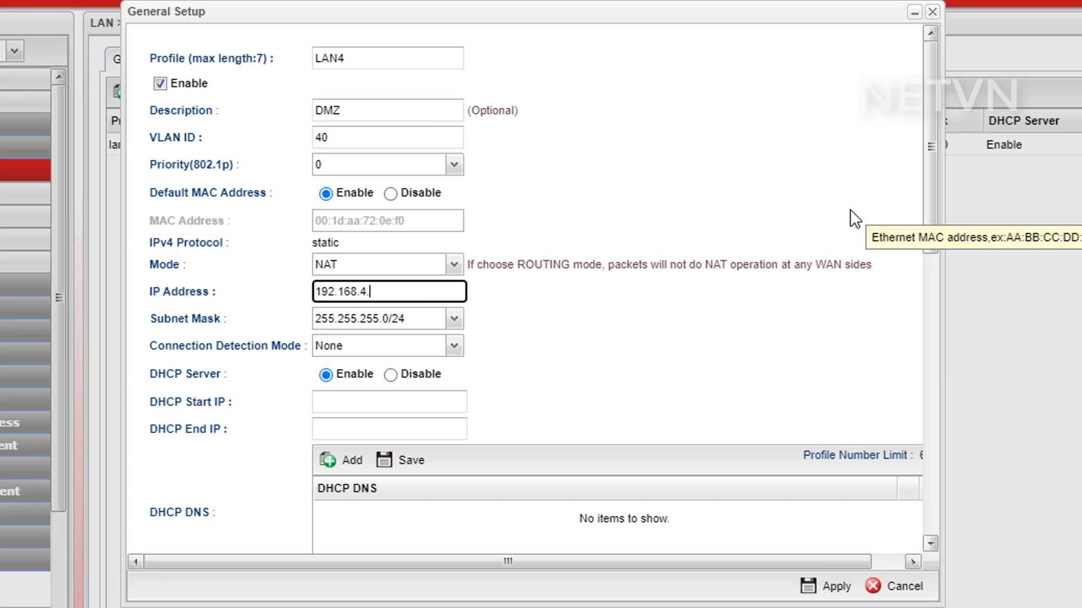
{"action": "type", "text": "1"}
{"action": "left_click", "coordinate": [460, 401]}
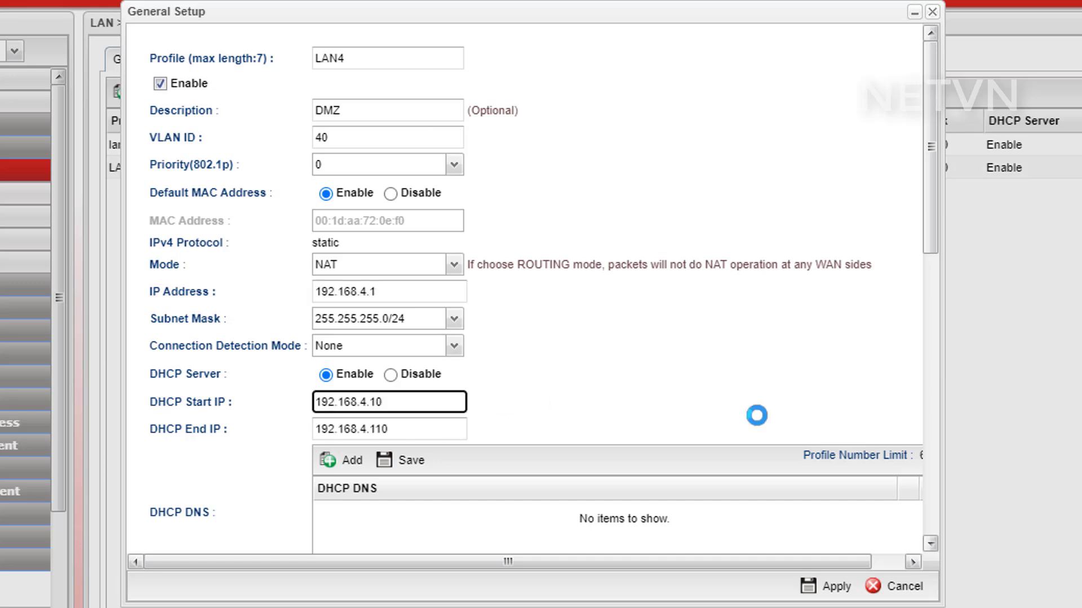
{"action": "left_click", "coordinate": [807, 586]}
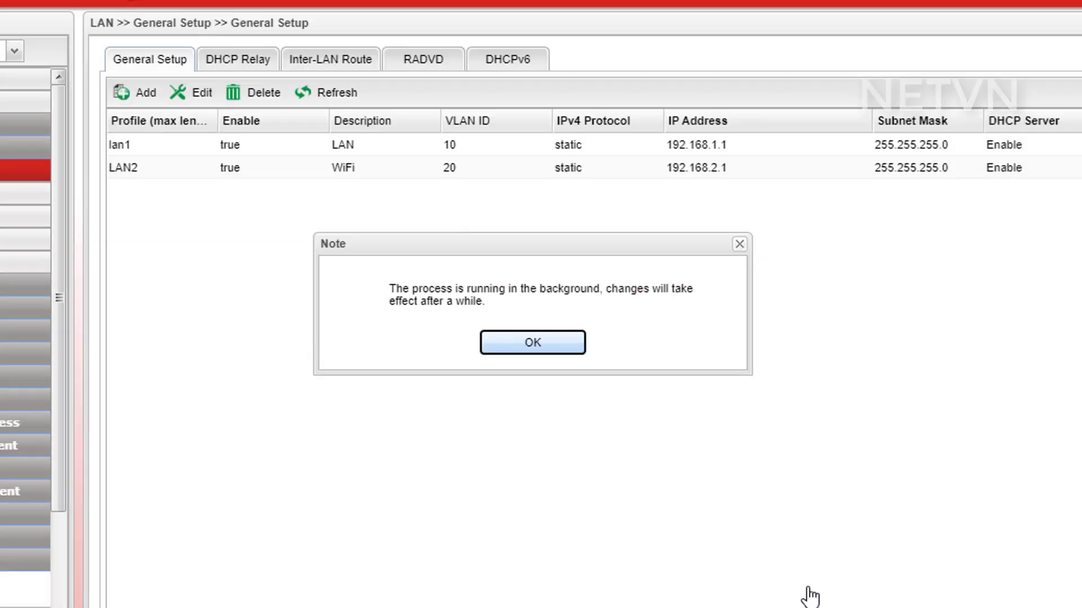
{"action": "left_click", "coordinate": [531, 340]}
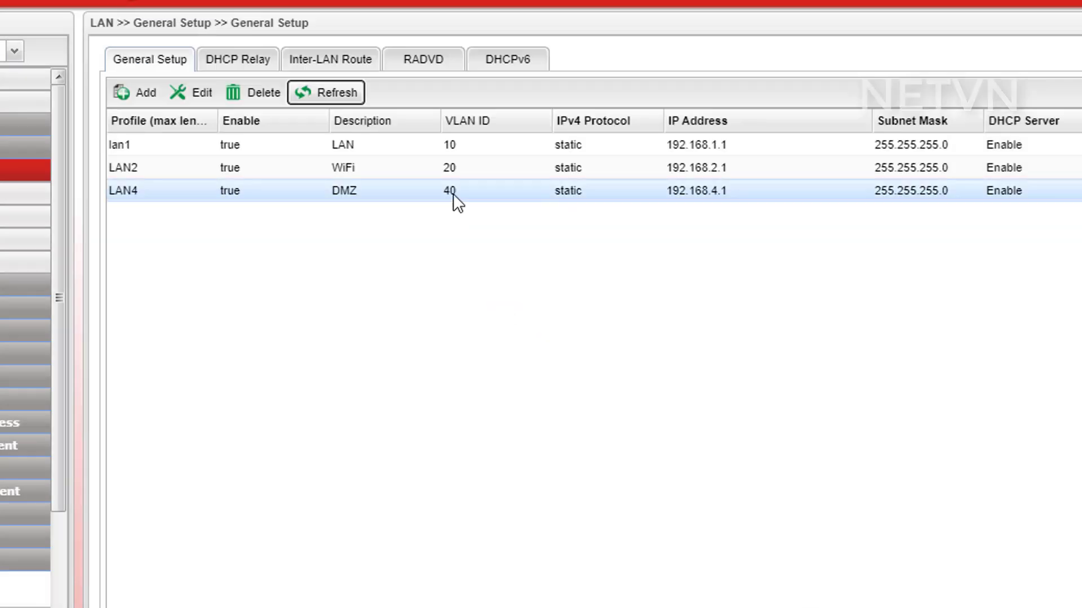
{"action": "left_click", "coordinate": [498, 148]}
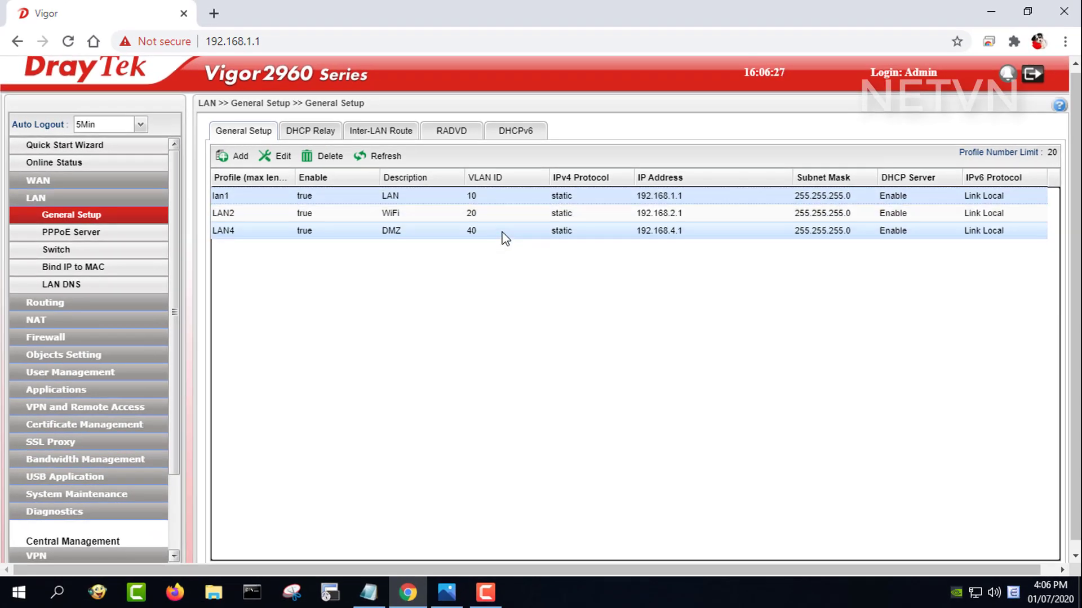
Switch to Command Prompt and ping the server at 192.168.4.10.
{"action": "key", "text": "alt+Tab"}
{"action": "type", "text": "ping"}
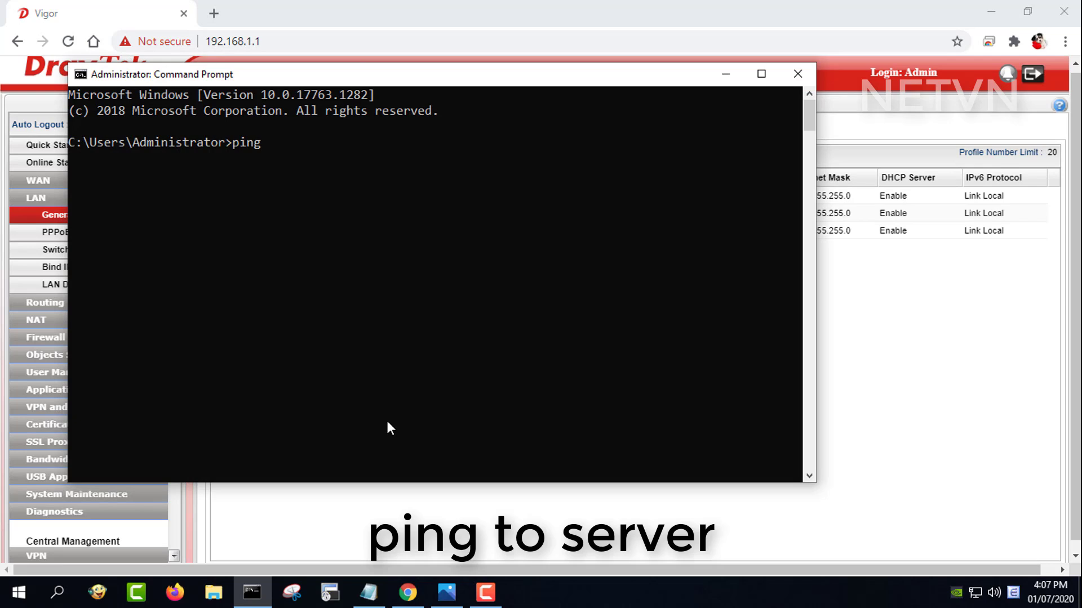
{"action": "type", "text": " 192.168.4.10"}
{"action": "key", "text": "Return"}
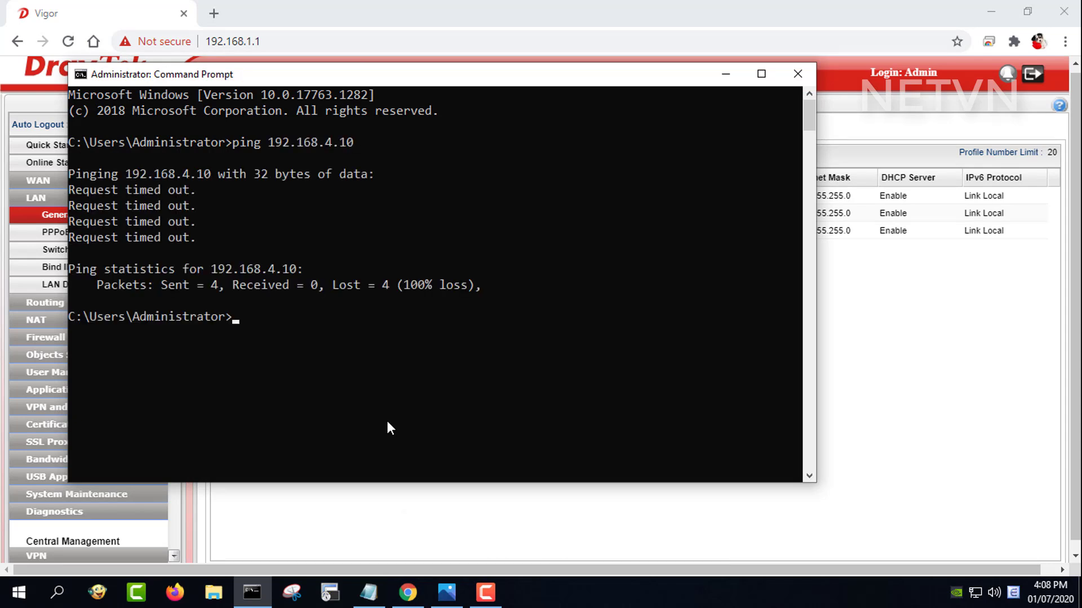
Put Command Prompt away, review the marked lines in the text notes, and return to the router's LAN setup page.
{"action": "left_click", "coordinate": [710, 76]}
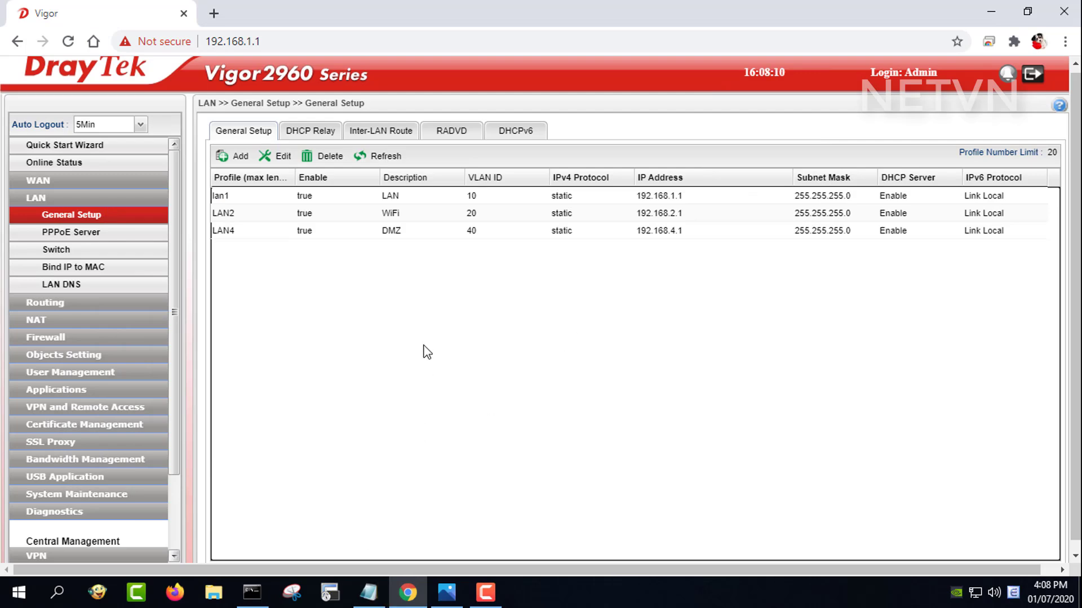
{"action": "left_click", "coordinate": [369, 591]}
{"action": "left_click_drag", "start_coordinate": [367, 448], "coordinate": [48, 428]}
{"action": "left_click_drag", "start_coordinate": [304, 422], "coordinate": [74, 426]}
{"action": "left_click_drag", "start_coordinate": [355, 445], "coordinate": [22, 419]}
{"action": "left_click", "coordinate": [990, 9]}
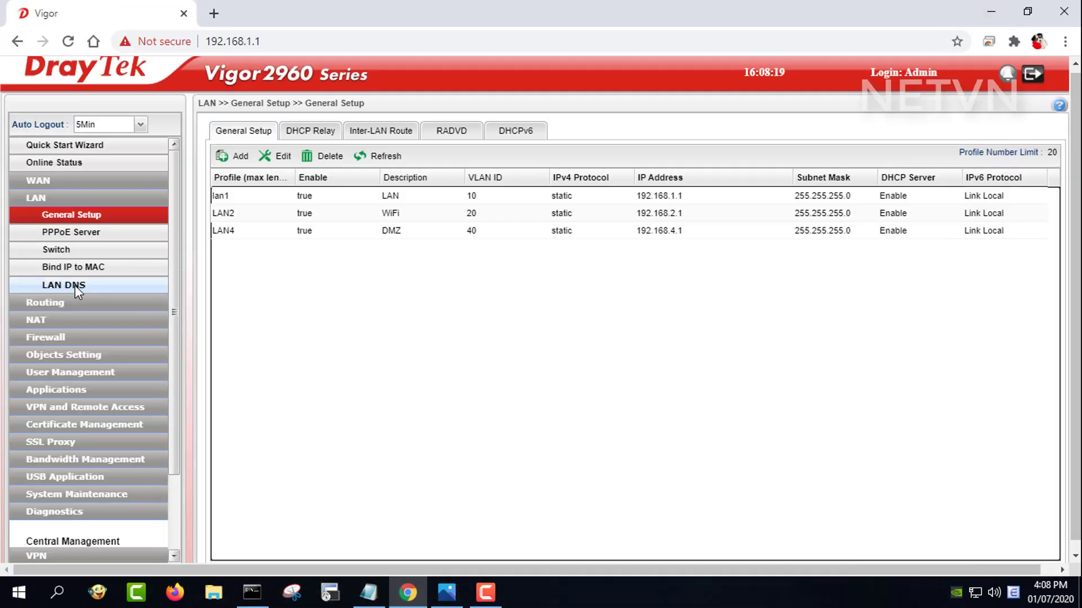
Add an IP object named LAN with address type Subnet, start IP 192.168.1.1 and subnet mask 255.255.255.0/24.
{"action": "left_click", "coordinate": [68, 355]}
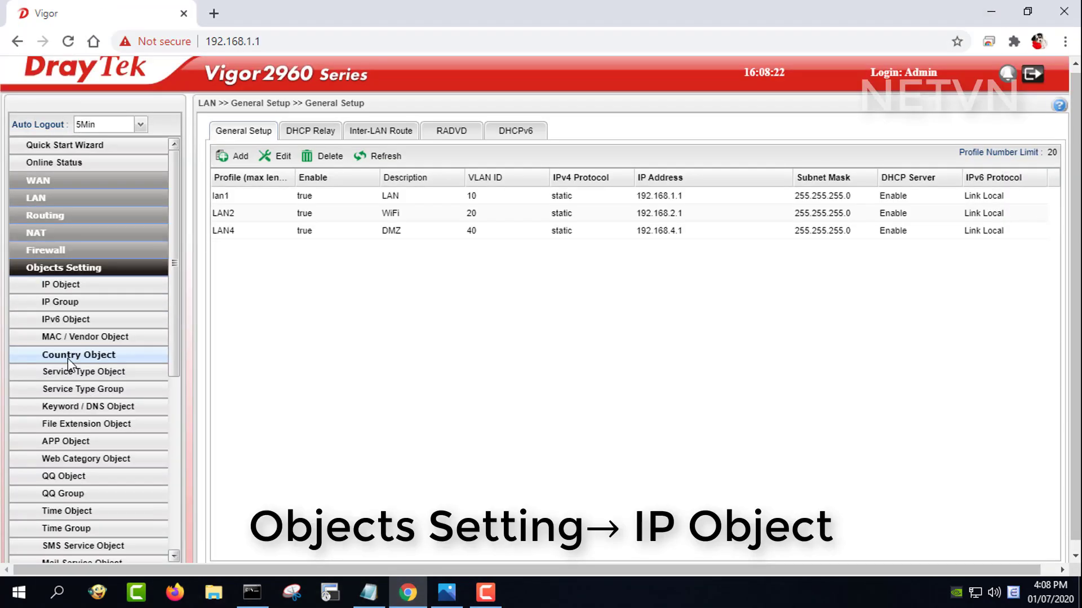
{"action": "left_click", "coordinate": [58, 285]}
{"action": "left_click", "coordinate": [233, 156]}
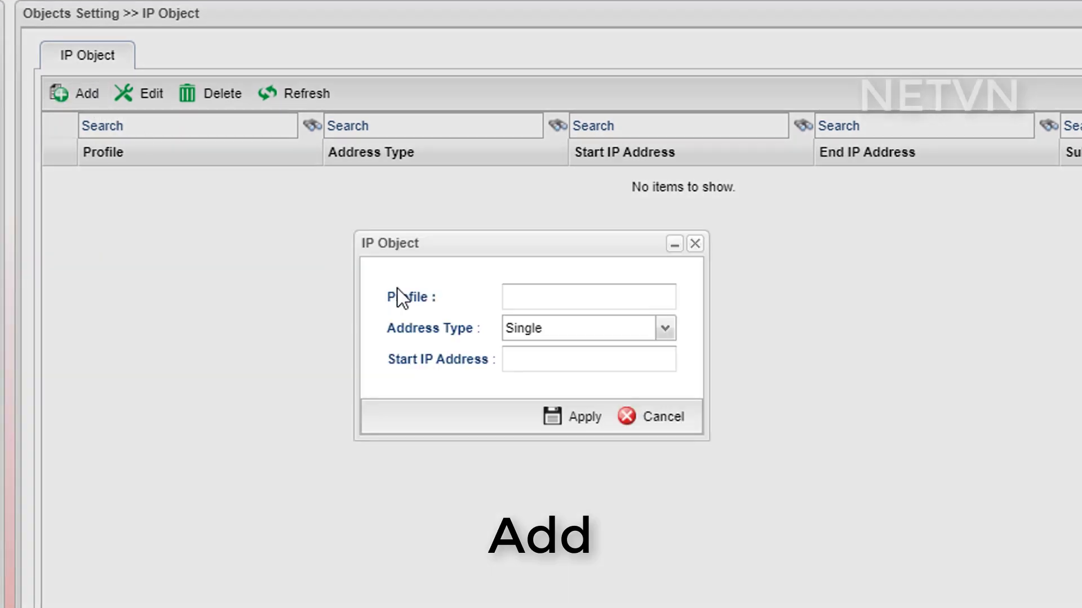
{"action": "left_click", "coordinate": [523, 289]}
{"action": "type", "text": "LAN"}
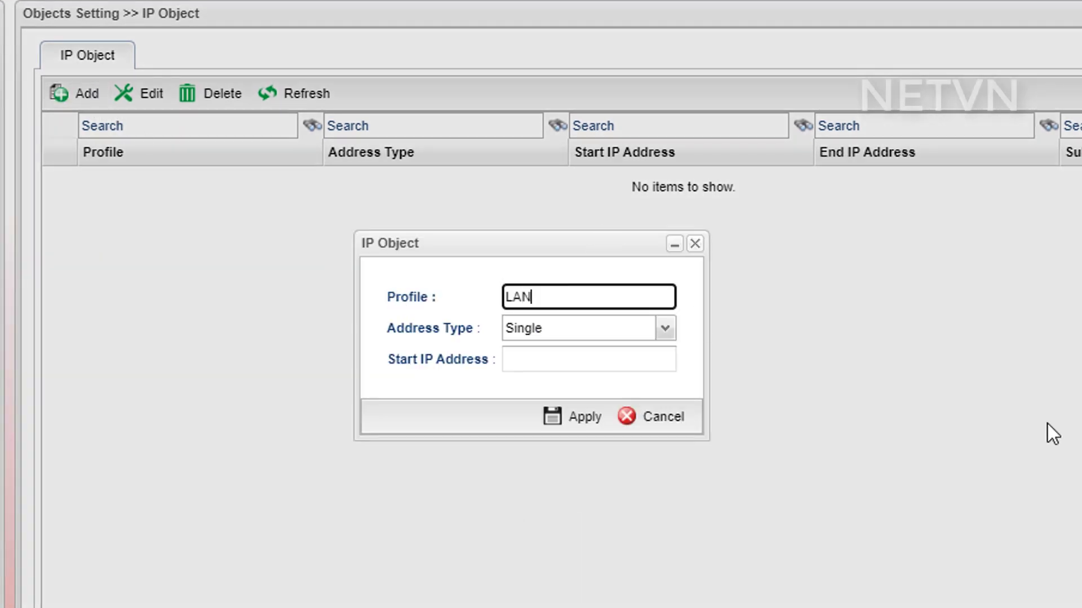
{"action": "left_click", "coordinate": [665, 328]}
{"action": "left_click", "coordinate": [569, 390]}
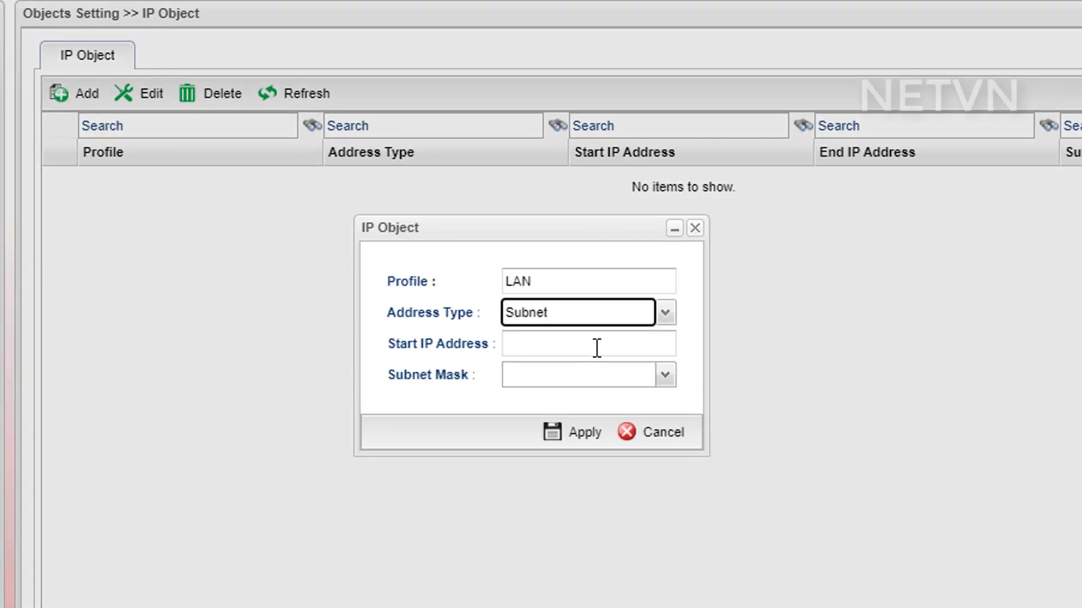
{"action": "left_click", "coordinate": [597, 345]}
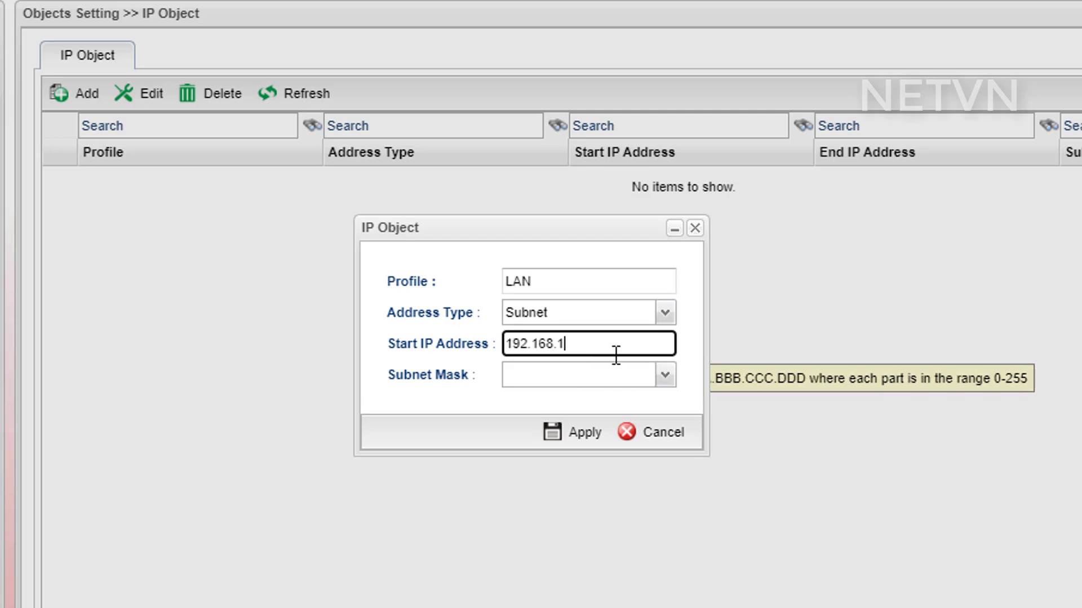
{"action": "left_click", "coordinate": [665, 375]}
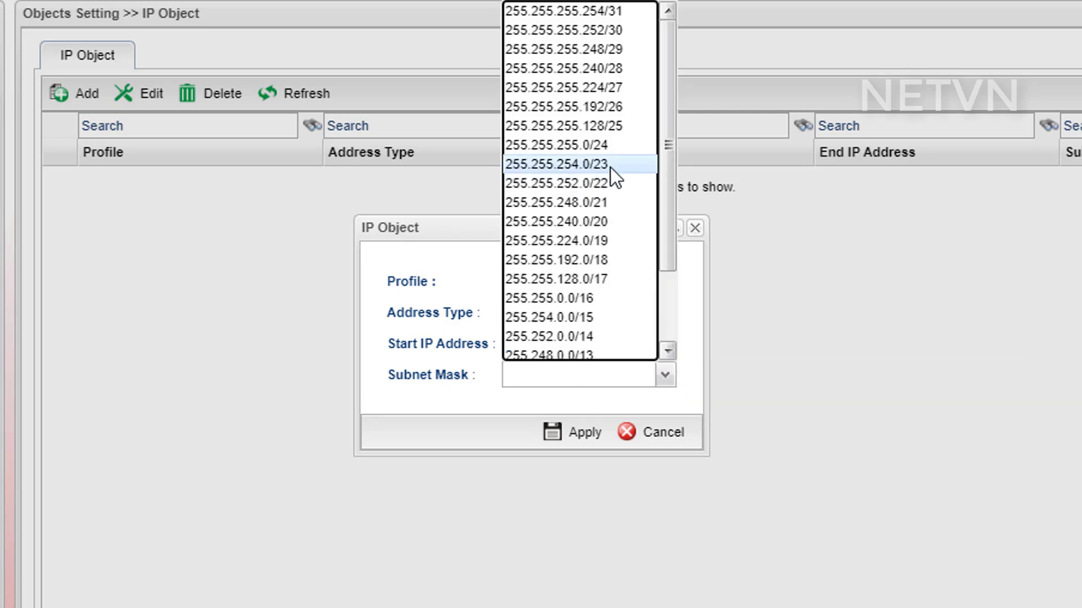
{"action": "left_click", "coordinate": [606, 147]}
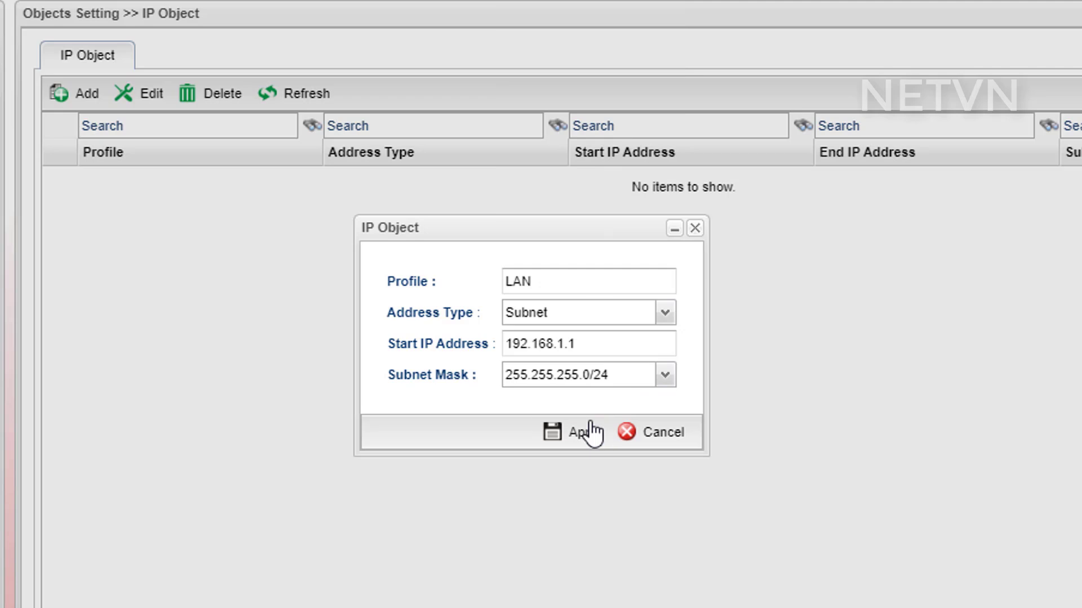
{"action": "left_click", "coordinate": [590, 434]}
Add an IP object named WiFi with address type Subnet, start IP 192.168.2.1 and subnet mask 255.255.255.0/24.
{"action": "left_click", "coordinate": [86, 96]}
{"action": "left_click", "coordinate": [561, 297]}
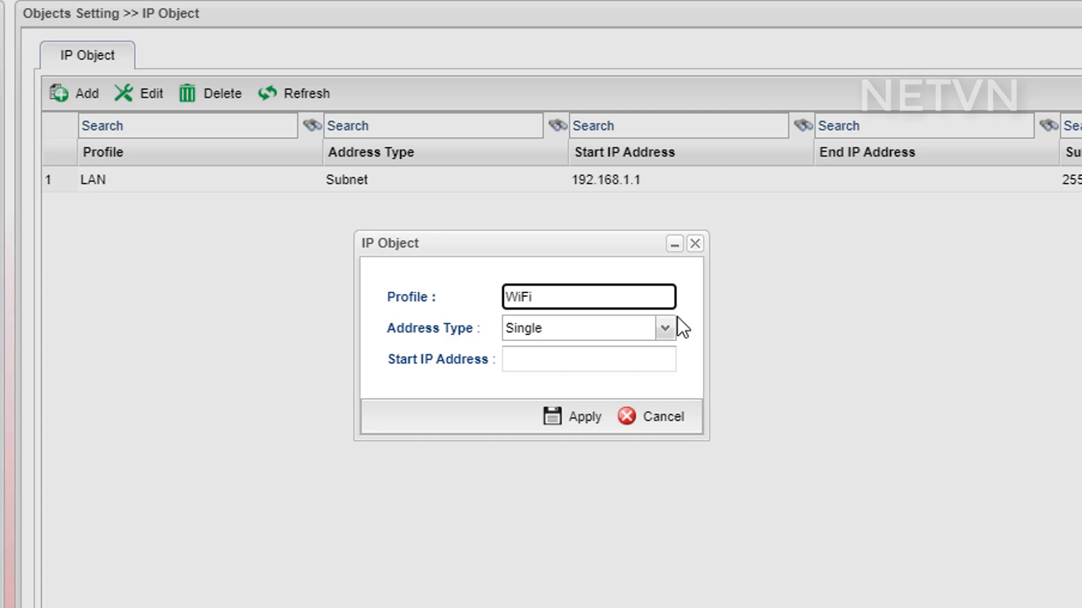
{"action": "left_click", "coordinate": [665, 329]}
{"action": "left_click", "coordinate": [653, 391]}
{"action": "key", "text": "Tab"}
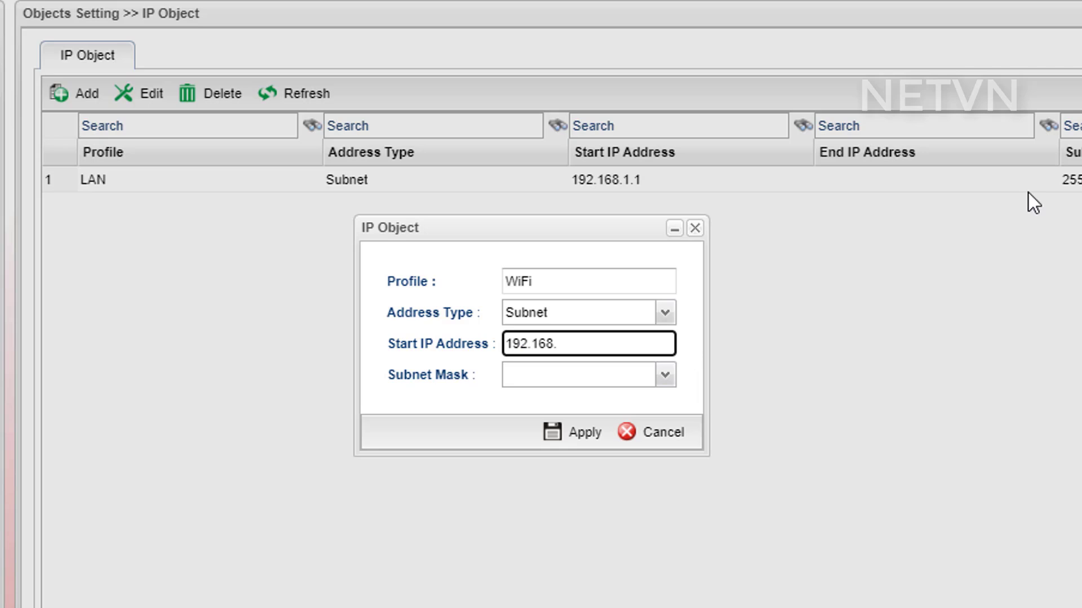
{"action": "left_click", "coordinate": [666, 377]}
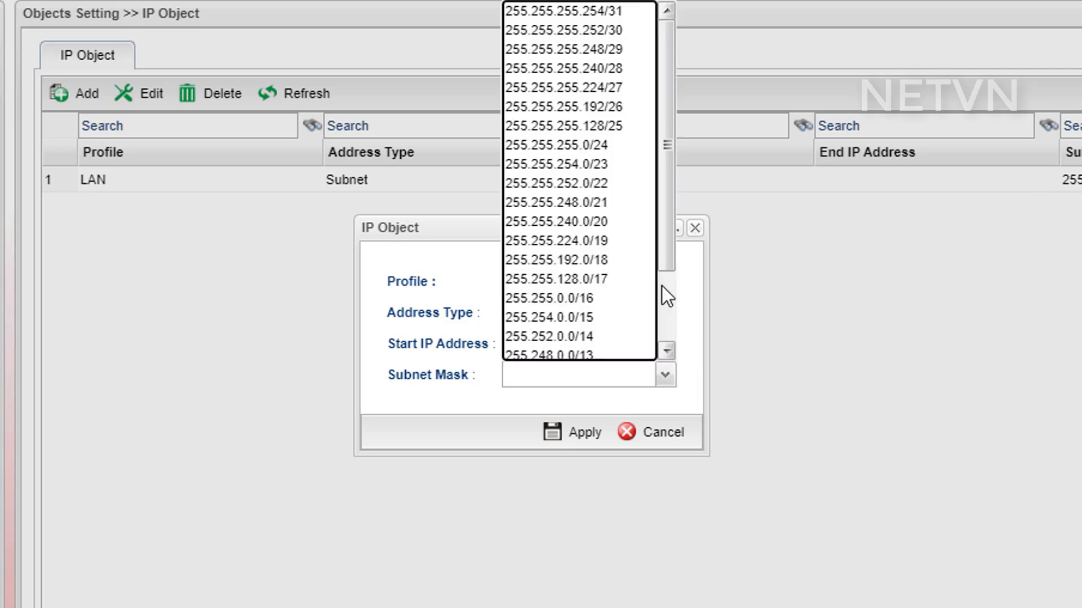
{"action": "left_click", "coordinate": [563, 146]}
{"action": "left_click", "coordinate": [583, 435]}
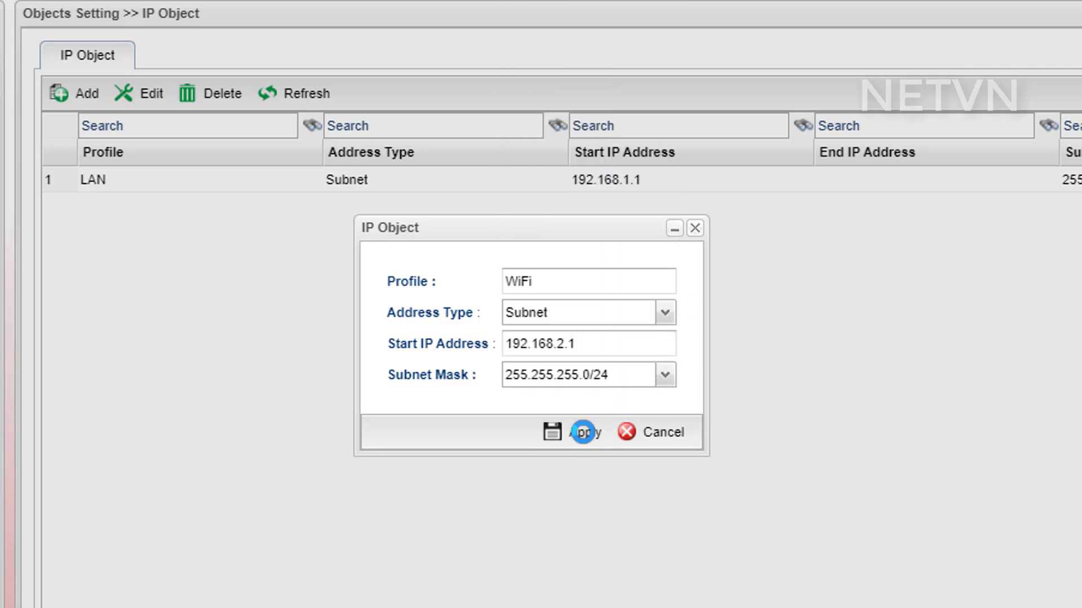
Add an IP object named DMZ with address type Subnet, start IP 192.168.4.1 and subnet mask 255.255.255.0/24.
{"action": "left_click", "coordinate": [79, 94]}
{"action": "type", "text": "DMZ"}
{"action": "left_click", "coordinate": [664, 329]}
{"action": "left_click", "coordinate": [589, 388]}
{"action": "key", "text": "Tab"}
{"action": "type", "text": "192.168.4.1"}
{"action": "left_click", "coordinate": [665, 374]}
{"action": "left_click", "coordinate": [597, 145]}
{"action": "left_click", "coordinate": [583, 434]}
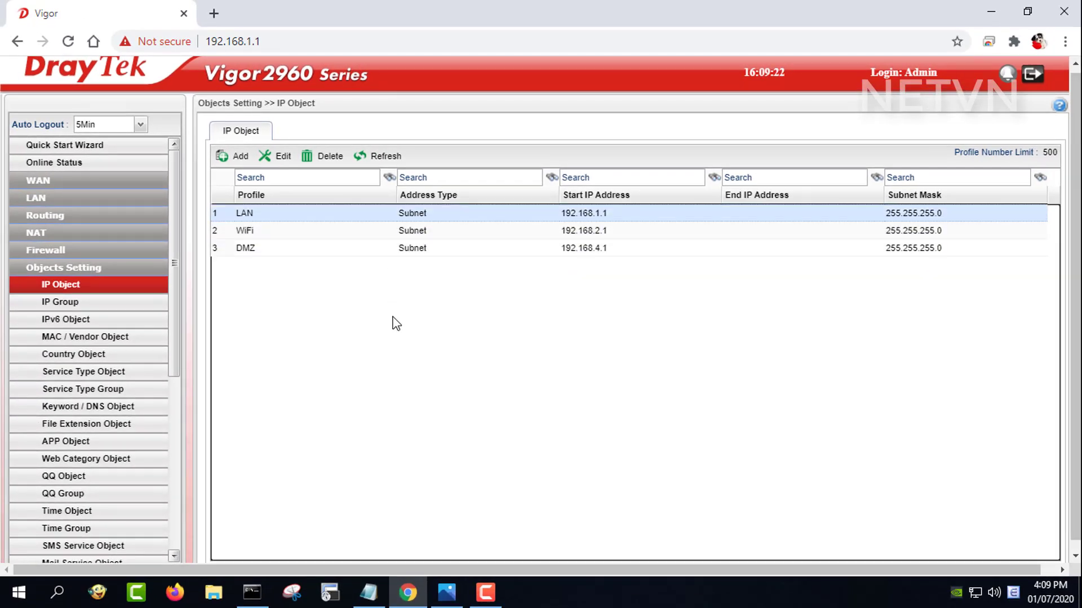
Add an enabled firewall IP filter group named LAN_to_Server with the comment lantoserver.
{"action": "left_click", "coordinate": [52, 247]}
{"action": "left_click", "coordinate": [109, 270]}
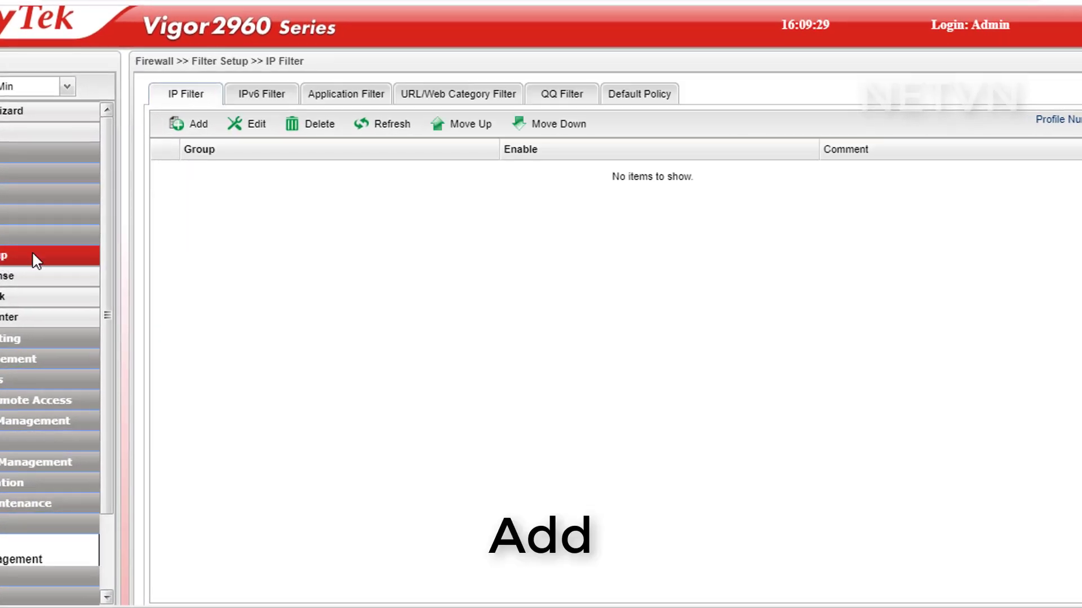
{"action": "left_click", "coordinate": [193, 125]}
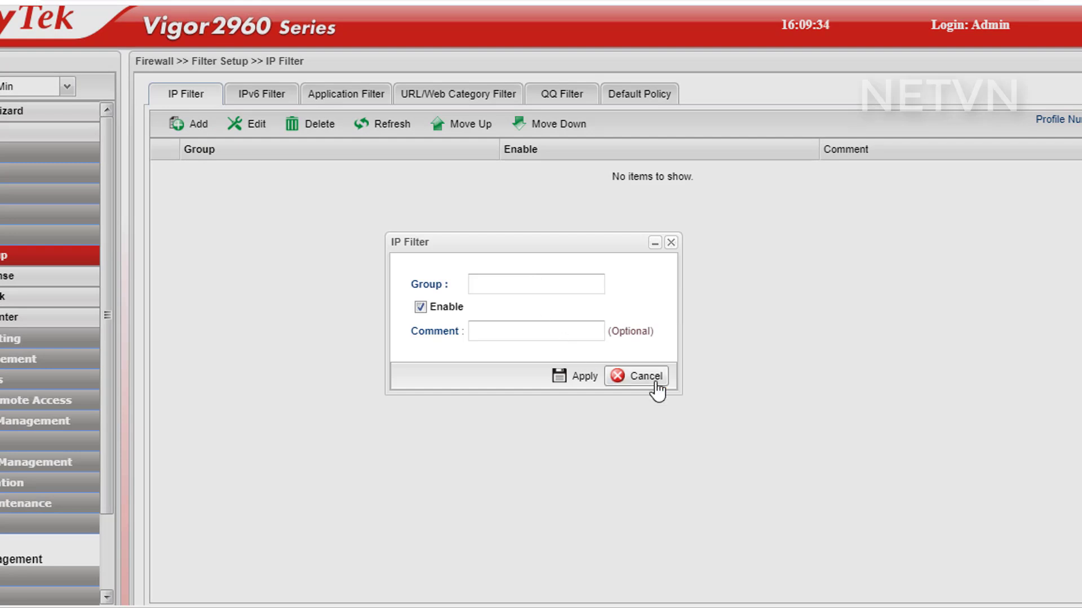
{"action": "left_click", "coordinate": [520, 283]}
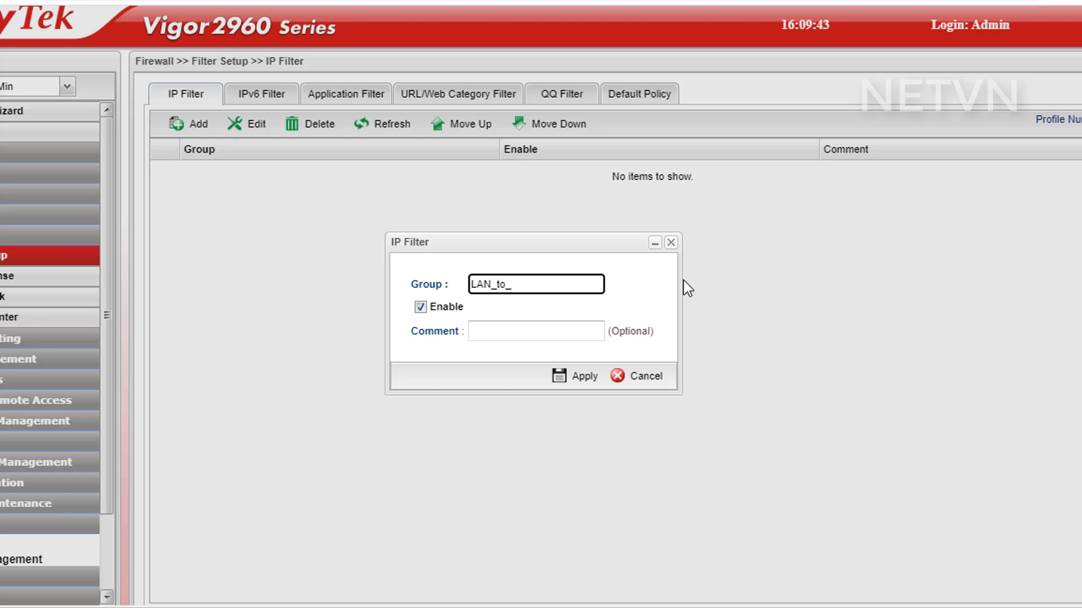
{"action": "left_click", "coordinate": [558, 332]}
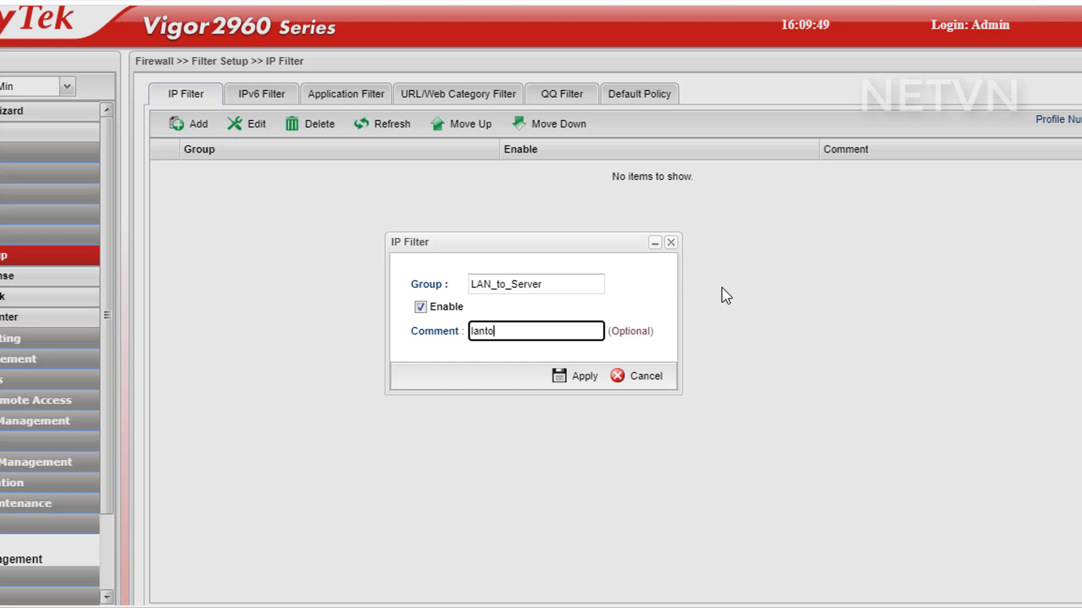
{"action": "left_click", "coordinate": [583, 378]}
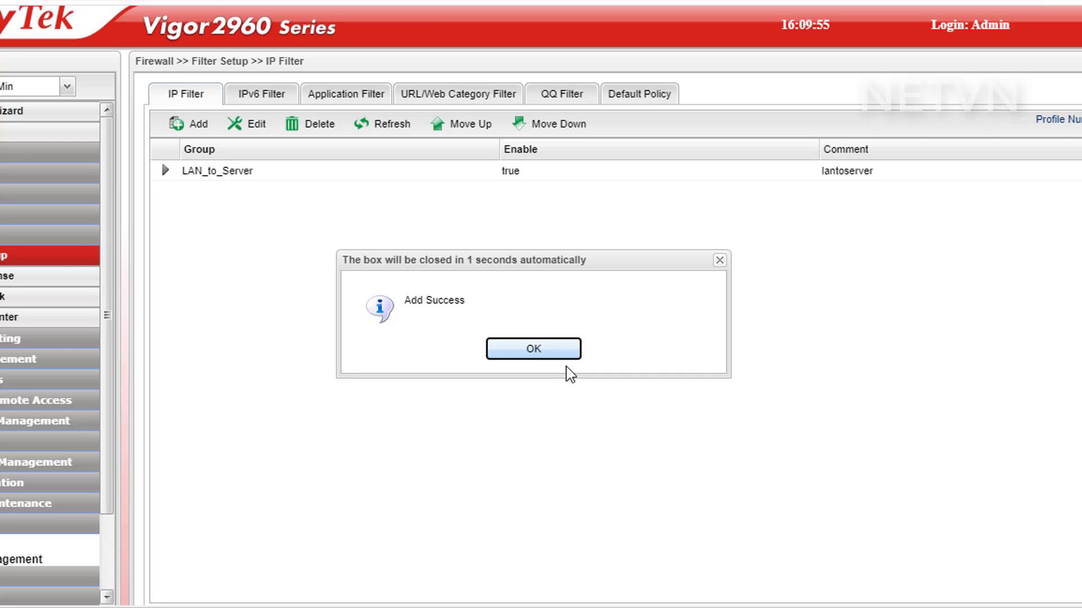
Start a rule named lan_to_server in the LAN_to_Server group, enabled and with the action Accept.
{"action": "left_click", "coordinate": [164, 170]}
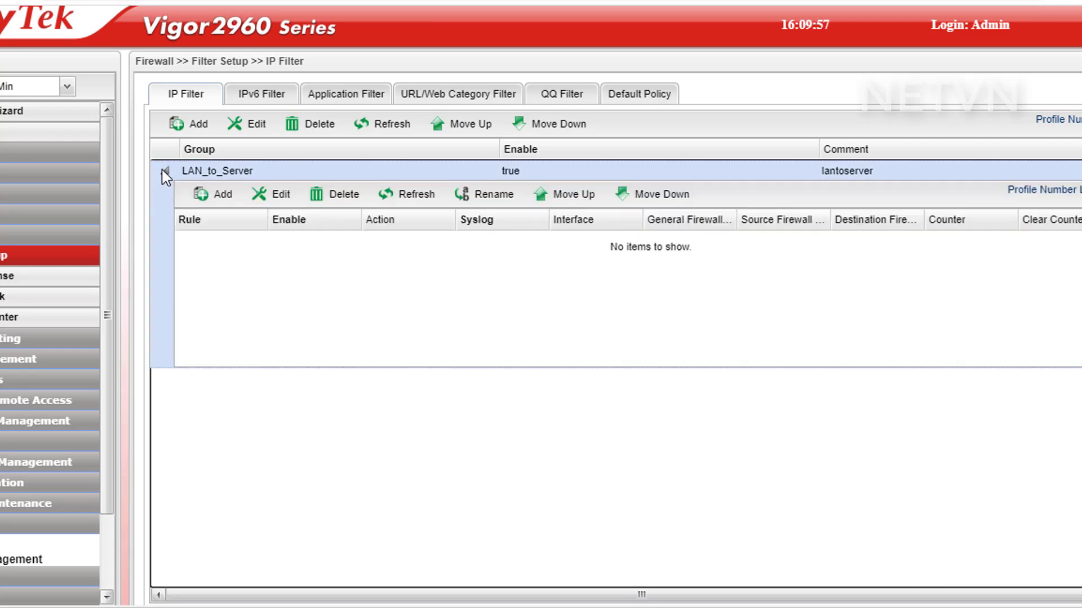
{"action": "left_click", "coordinate": [216, 194]}
{"action": "left_click", "coordinate": [382, 79]}
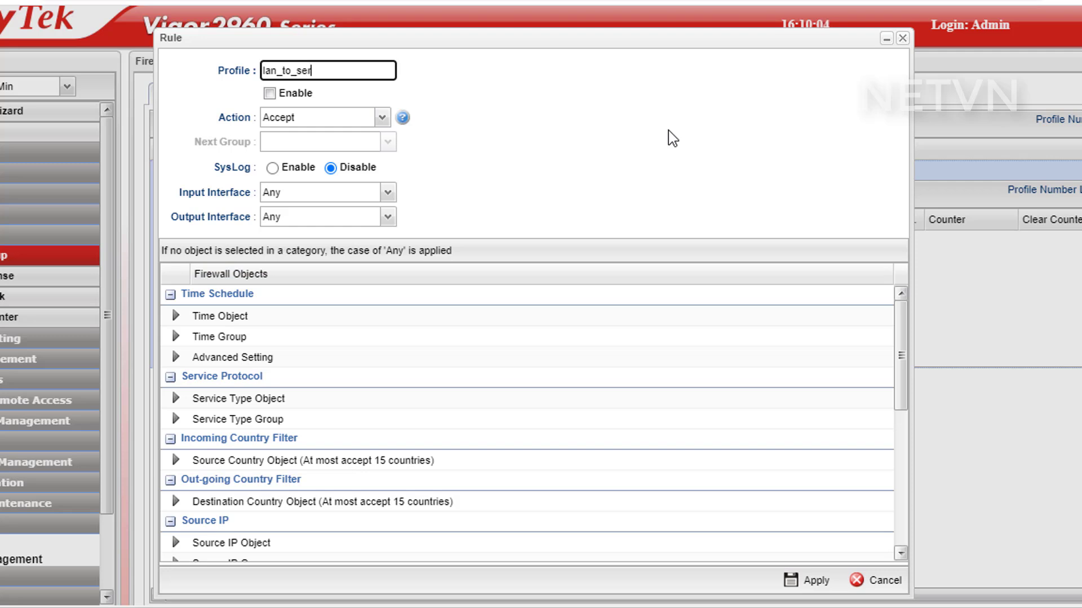
{"action": "left_click", "coordinate": [269, 94]}
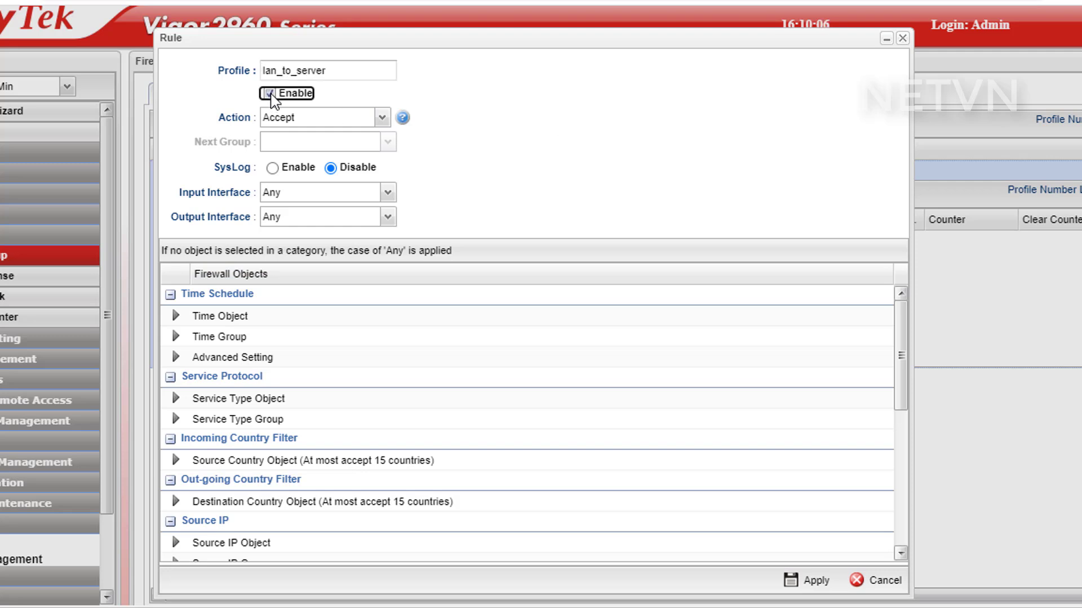
{"action": "left_click", "coordinate": [311, 119]}
{"action": "left_click", "coordinate": [304, 153]}
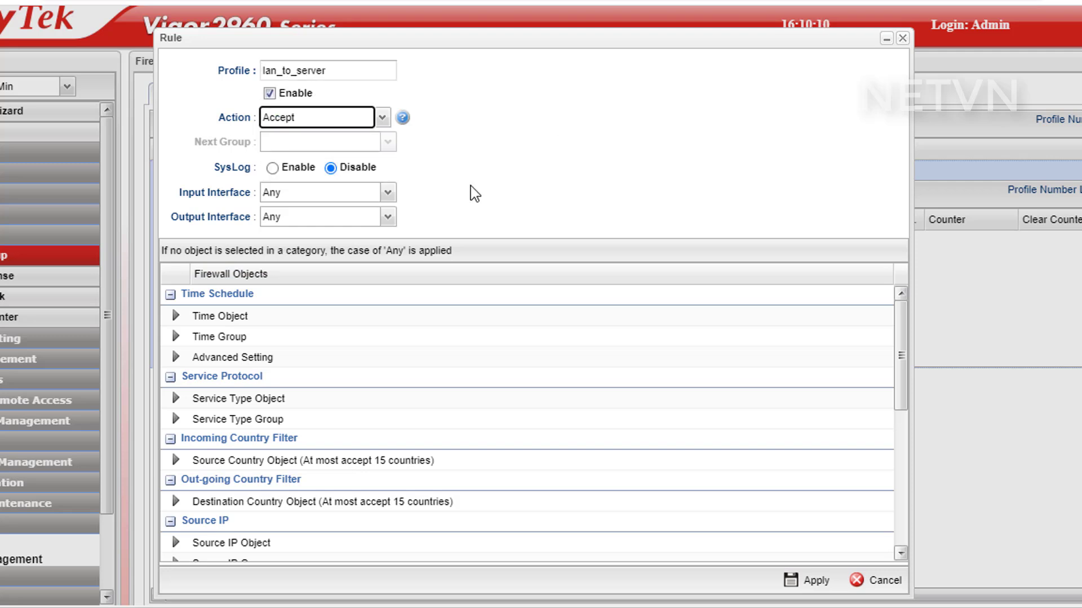
Select the LAN object as the rule's source IP object.
{"action": "scroll", "coordinate": [904, 394], "scroll_direction": "down", "scroll_amount": 1}
{"action": "scroll", "coordinate": [902, 395], "scroll_direction": "down", "scroll_amount": 5}
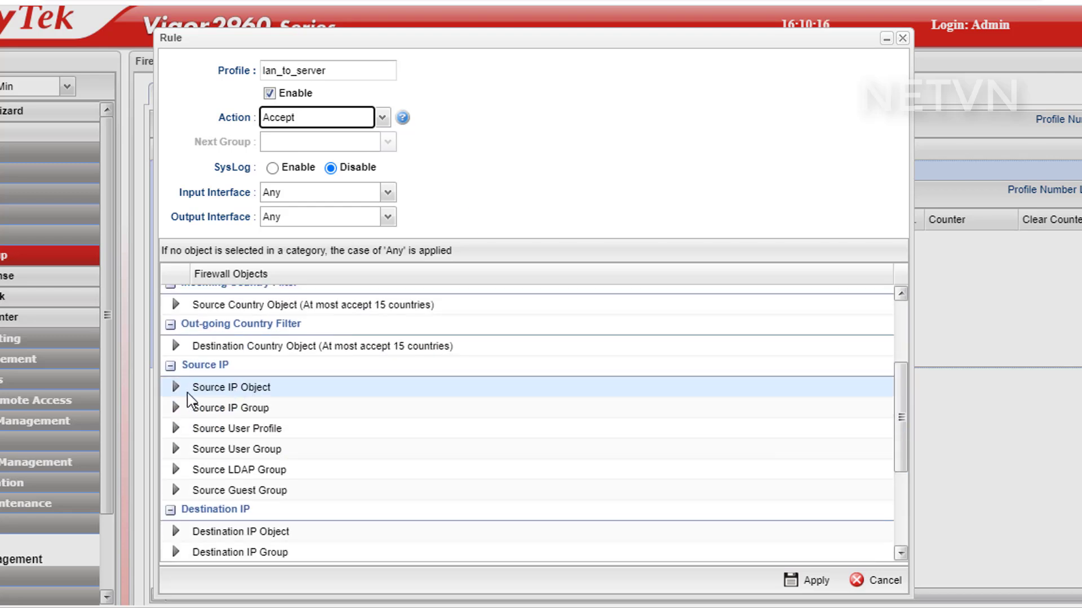
{"action": "left_click", "coordinate": [177, 388]}
{"action": "left_click", "coordinate": [198, 427]}
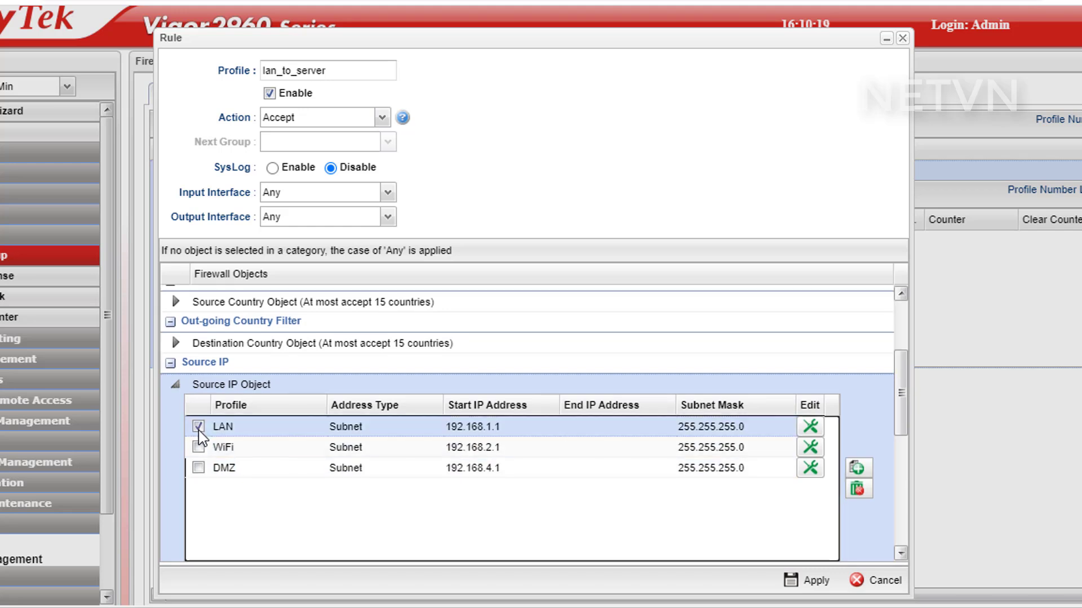
Select the DMZ object as the rule's destination IP object and apply the rule.
{"action": "left_click_drag", "start_coordinate": [904, 410], "coordinate": [901, 485]}
{"action": "left_click", "coordinate": [175, 413]}
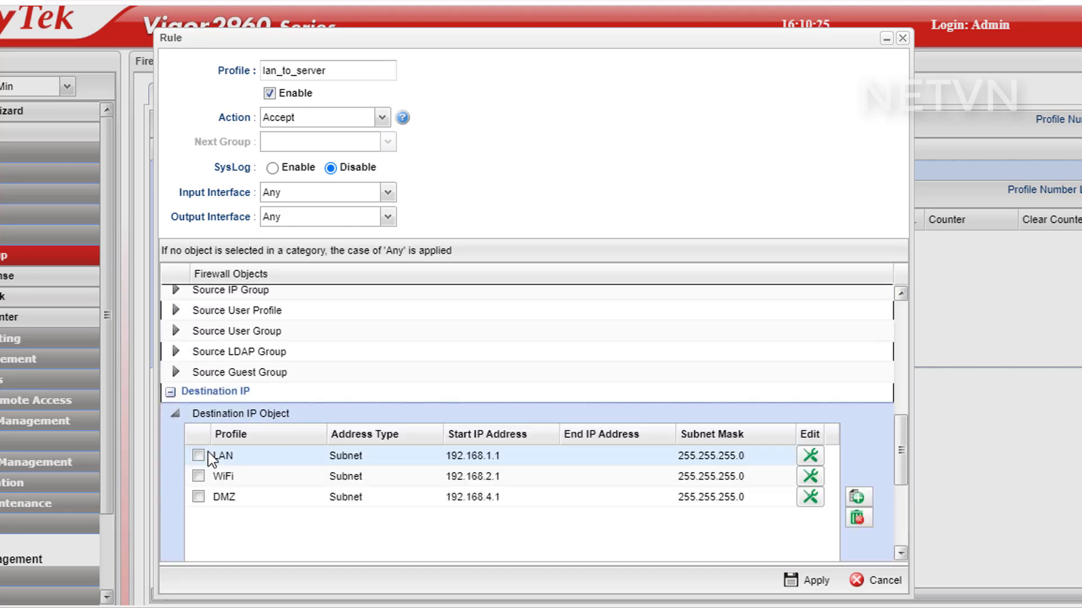
{"action": "left_click", "coordinate": [211, 498]}
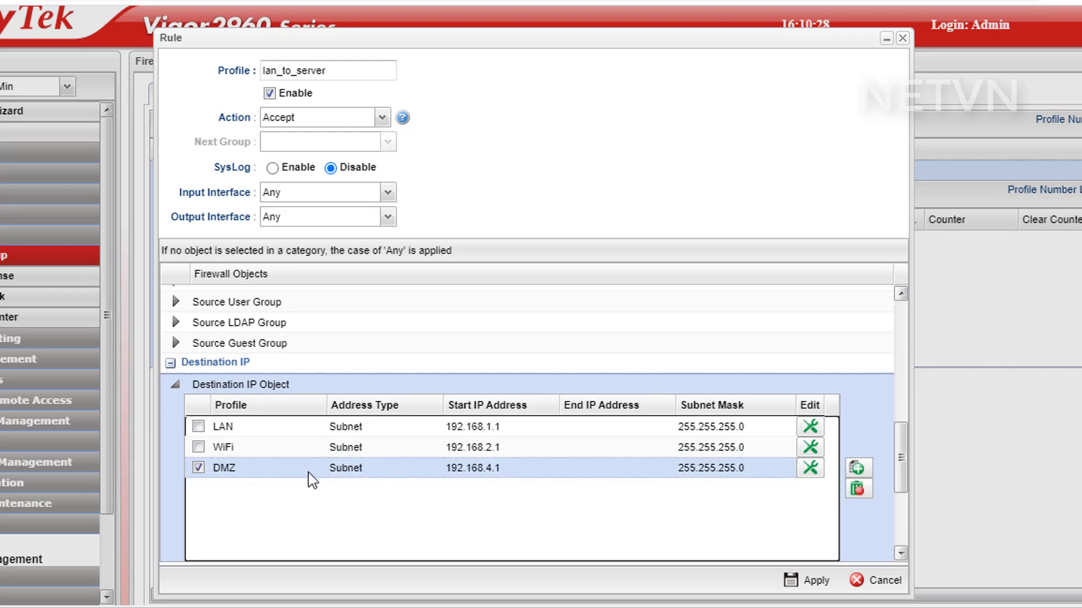
{"action": "left_click_drag", "start_coordinate": [904, 476], "coordinate": [894, 530]}
{"action": "left_click", "coordinate": [795, 583]}
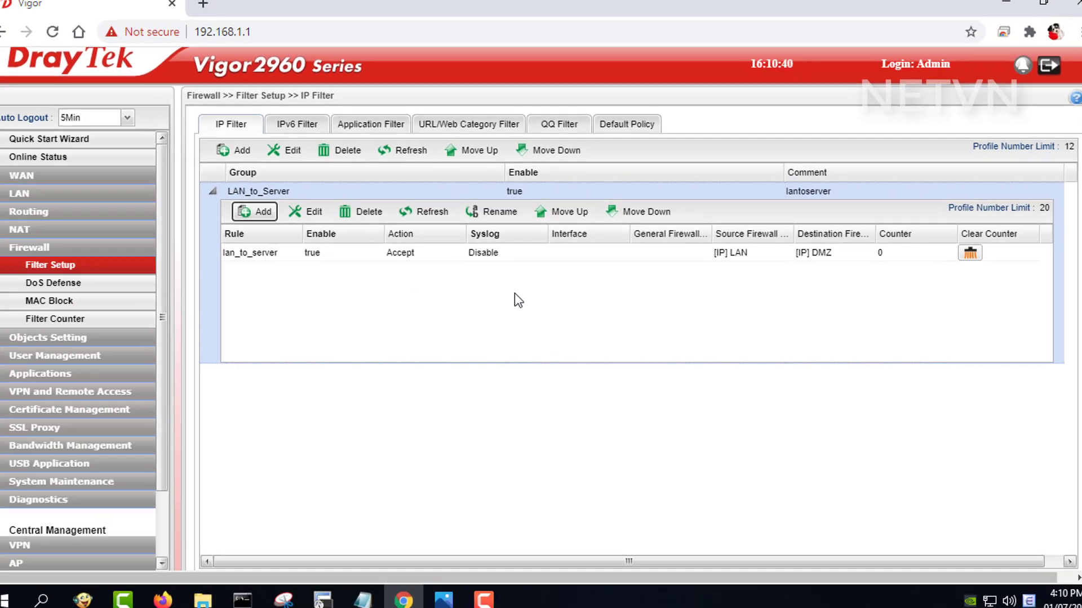
{"action": "left_click", "coordinate": [432, 252]}
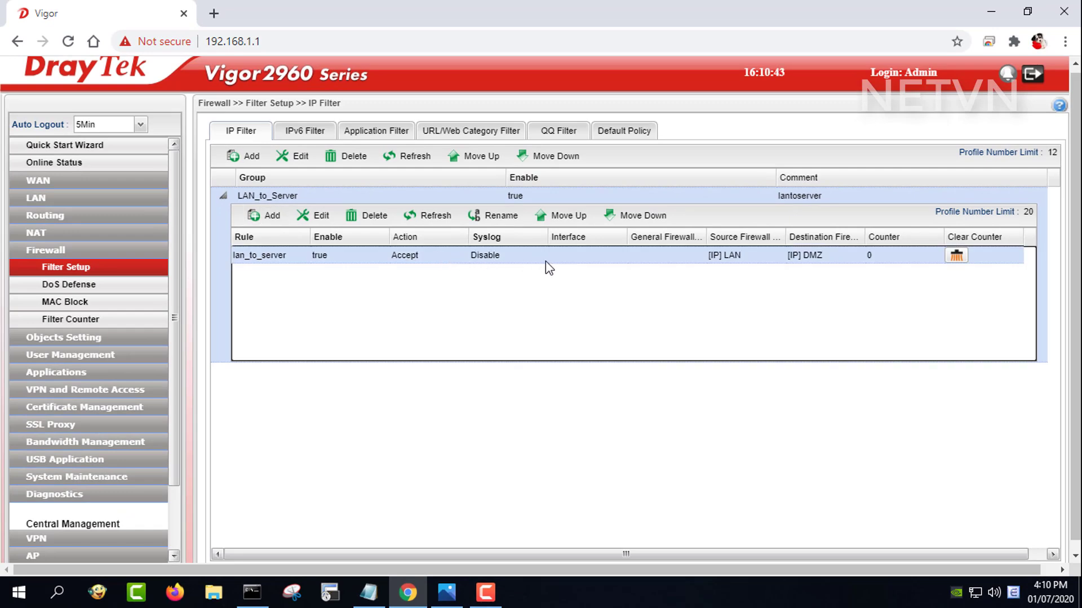
Switch to Command Prompt and ping the DMZ gateway at 192.168.4.1.
{"action": "left_click", "coordinate": [252, 592]}
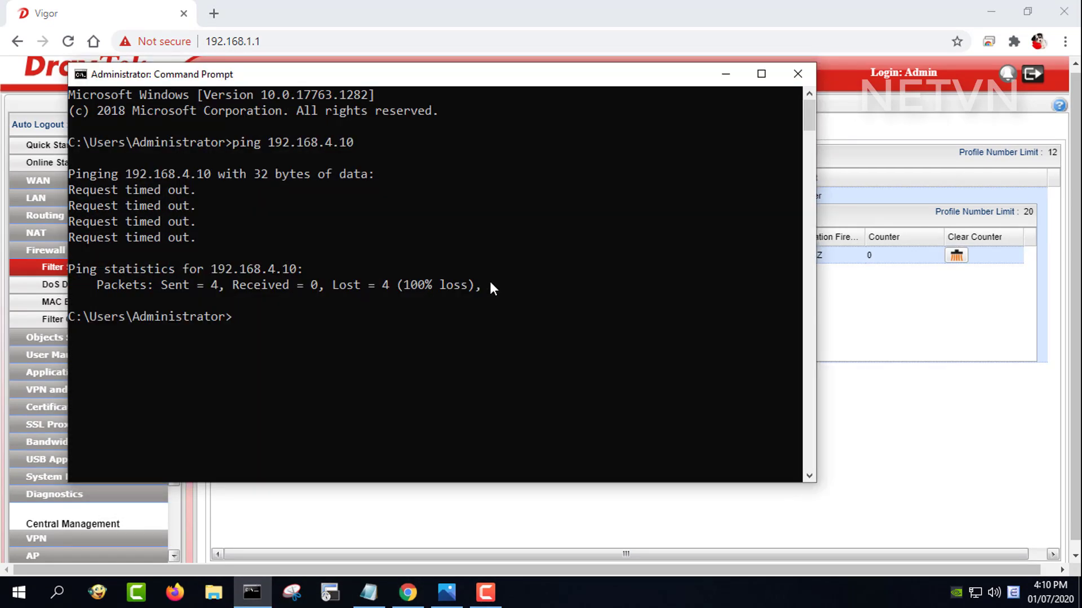
{"action": "key", "text": "Up"}
{"action": "key", "text": "BackSpace"}
{"action": "key", "text": "Return"}
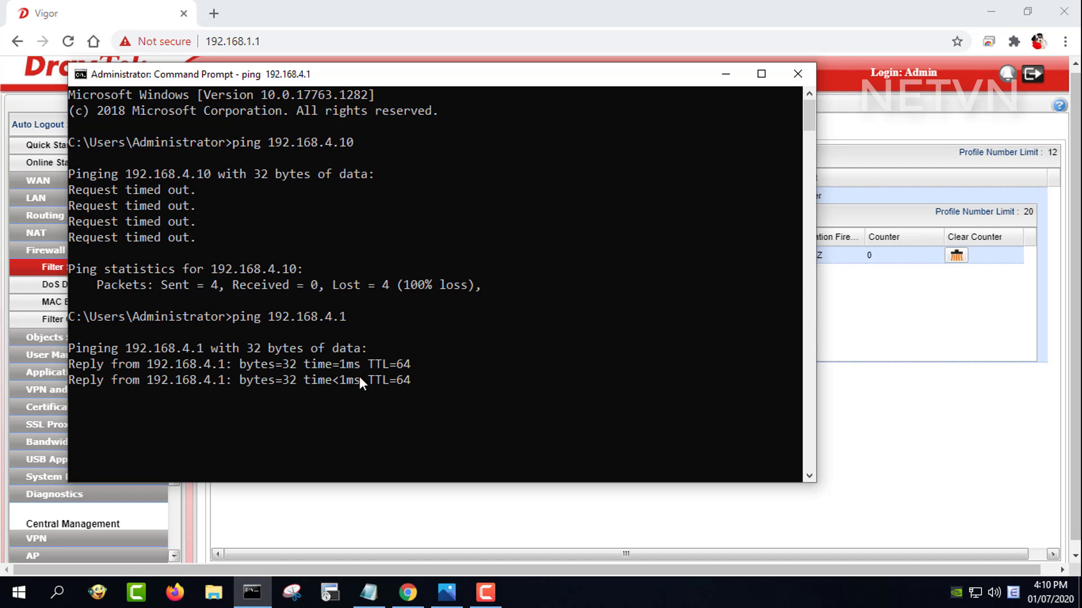
Ping the server at 192.168.4.10 again, and switch to the network diagram Drawing1.png in Photos.
{"action": "key", "text": "Up"}
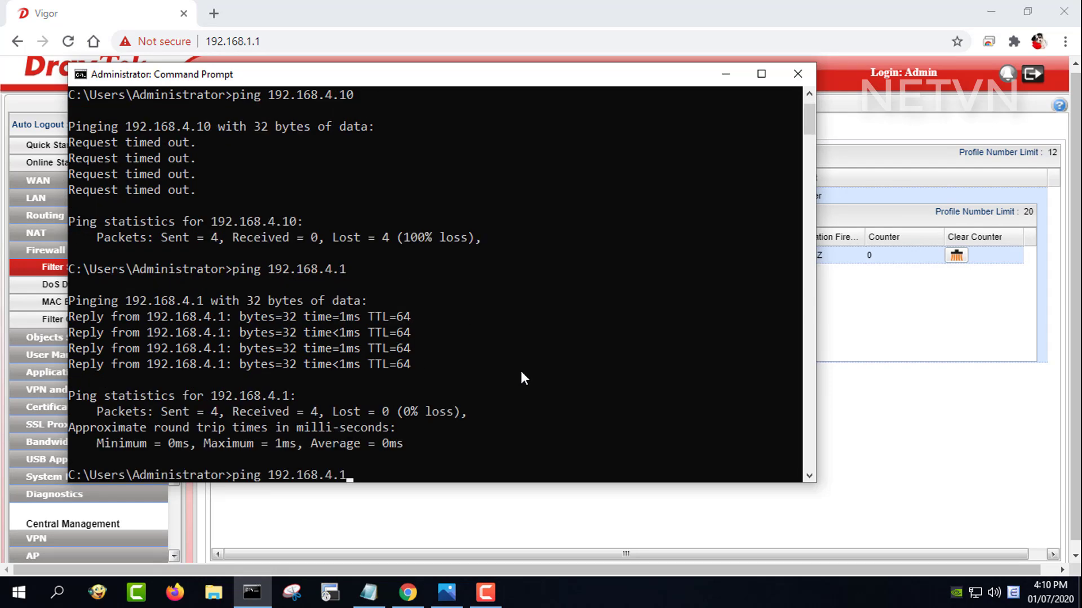
{"action": "type", "text": "0"}
{"action": "key", "text": "Return"}
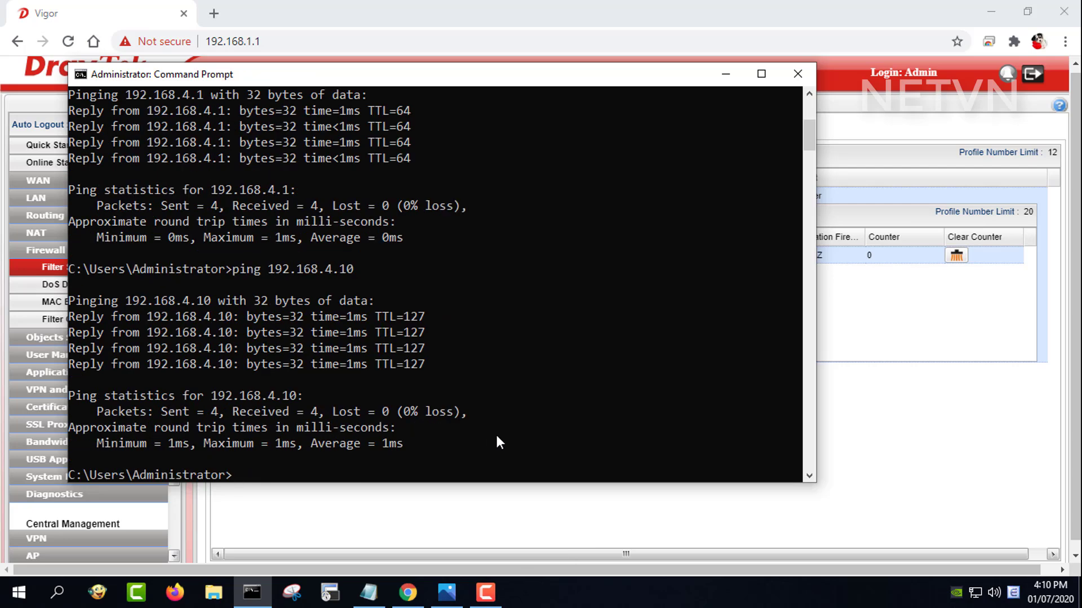
{"action": "left_click", "coordinate": [725, 73]}
{"action": "left_click", "coordinate": [447, 592]}
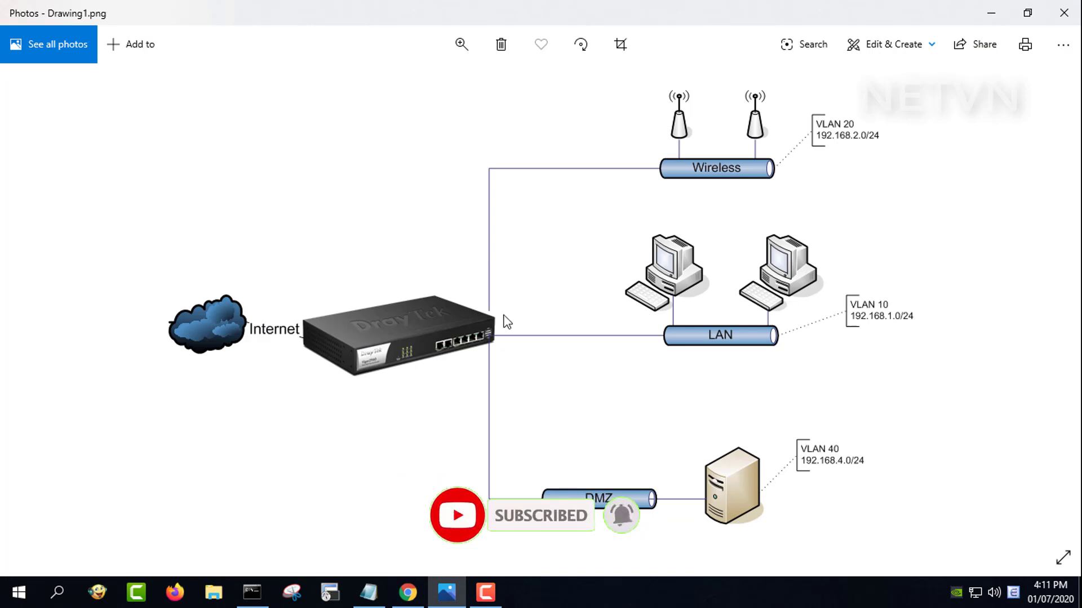